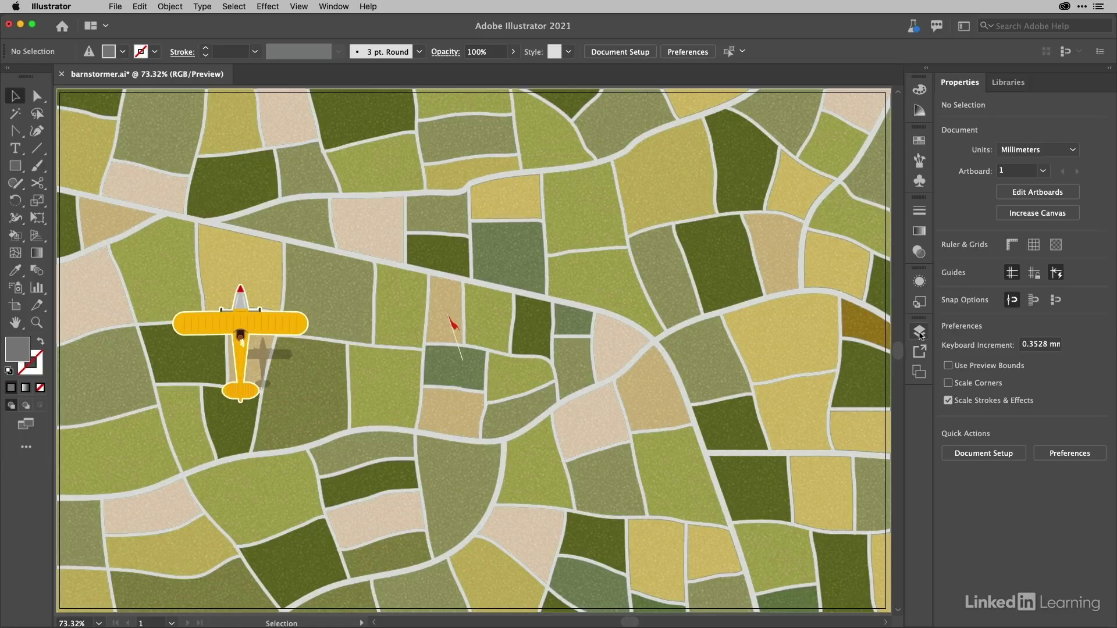
- Select the biplane group and open its Move dialog, which shows a 2.449 mm / 11.86 mm offset
click(274, 319)
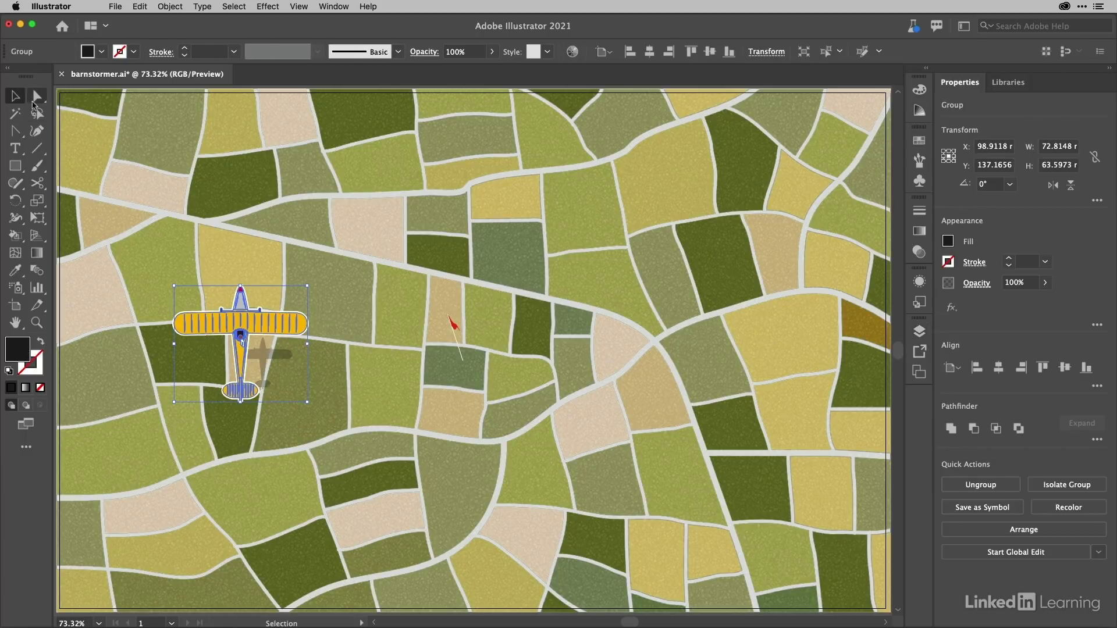
double_click(16, 96)
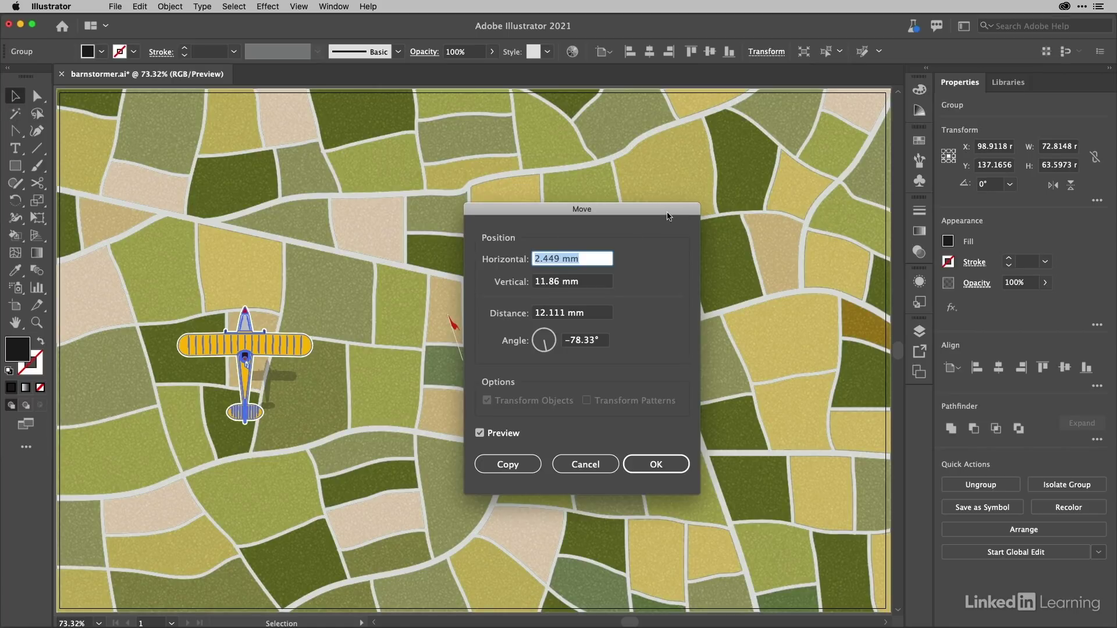
- Move a copy of the biplane with 0 mm horizontal and -100 mm vertical offset
drag(668, 214, 789, 233)
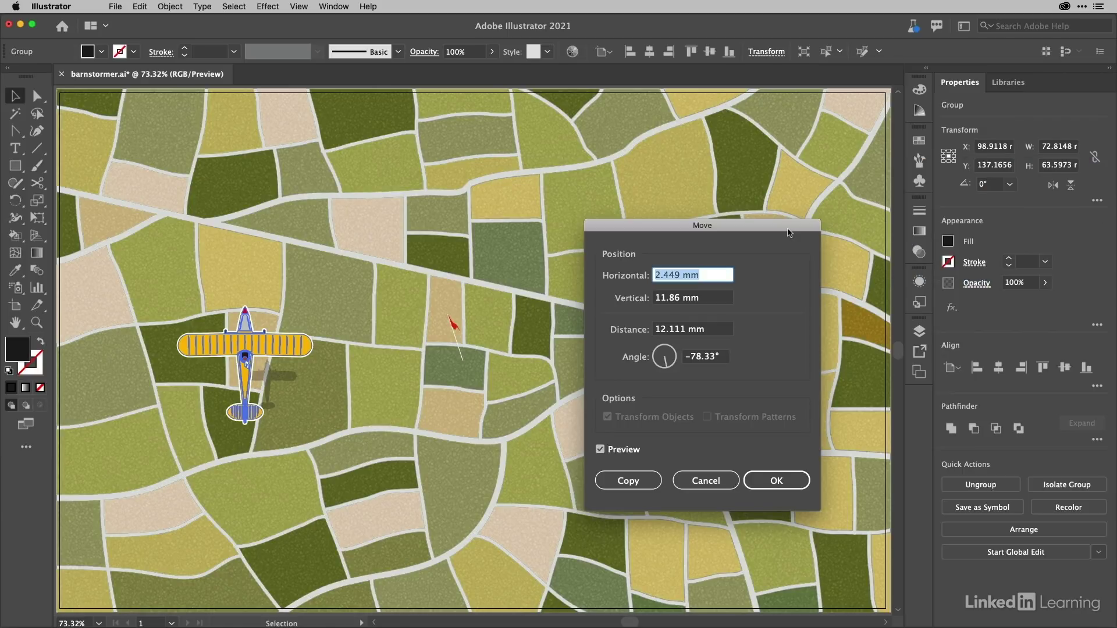
text(0)
key(Tab)
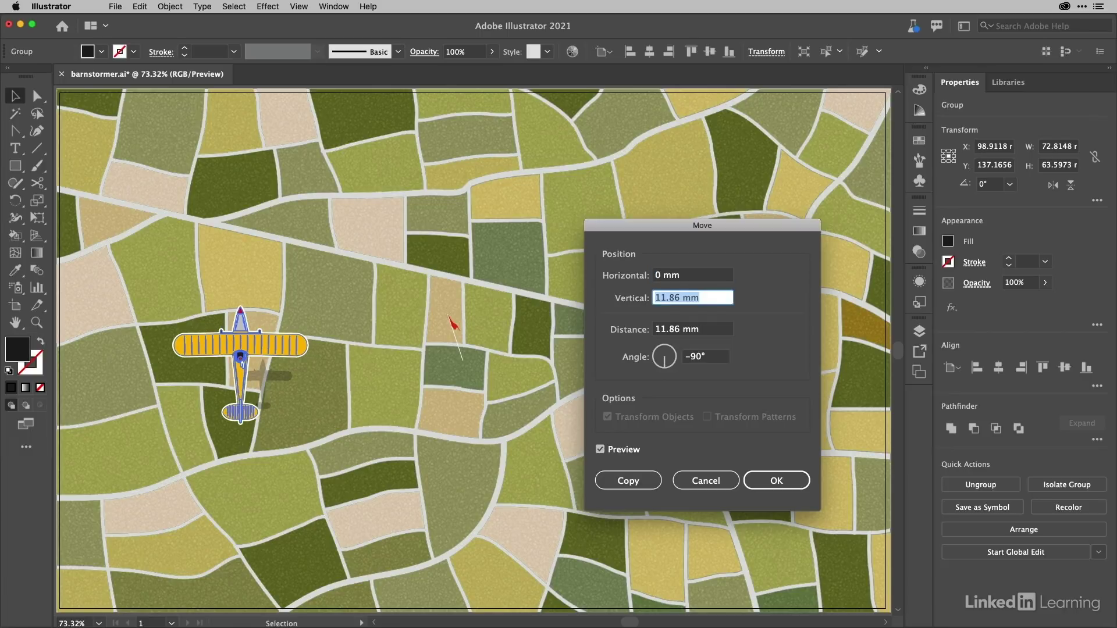
text(100)
key(Tab)
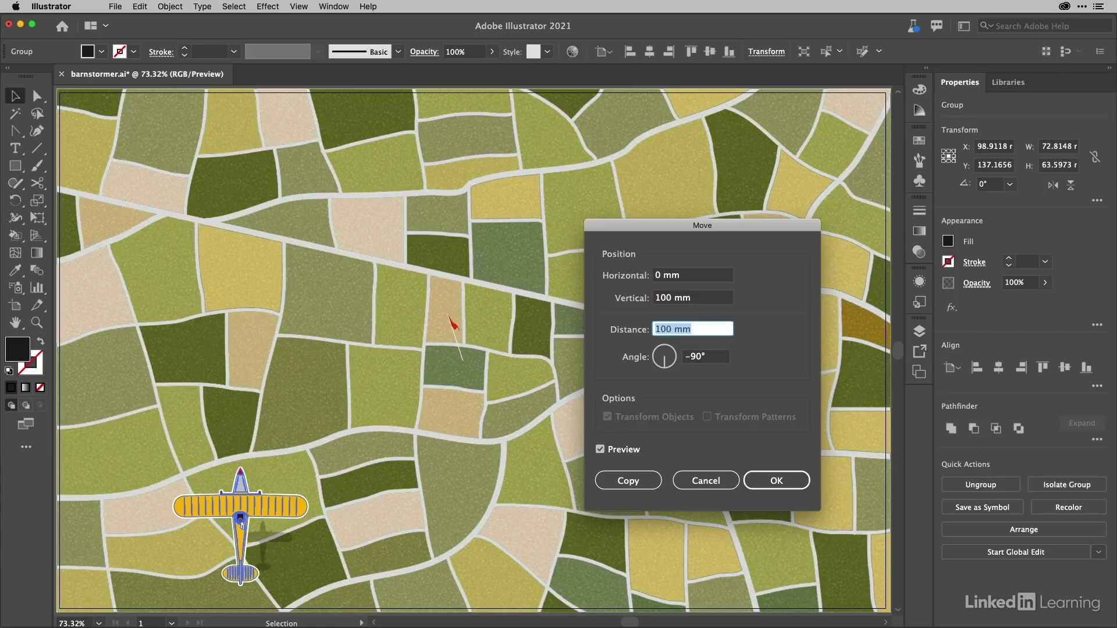
click(658, 299)
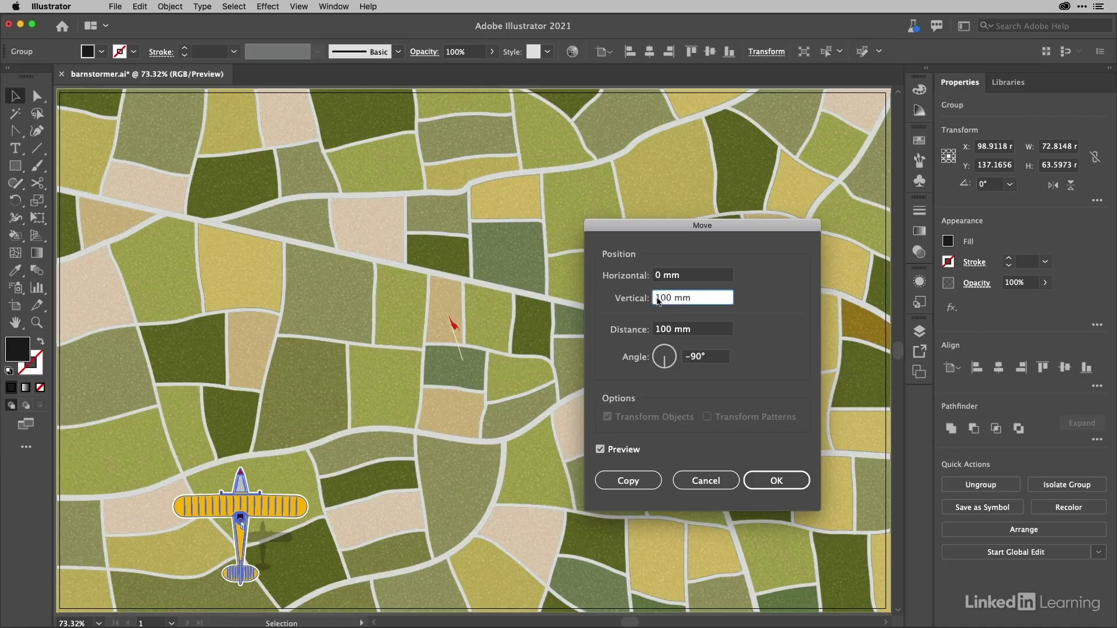
text(-)
key(Tab)
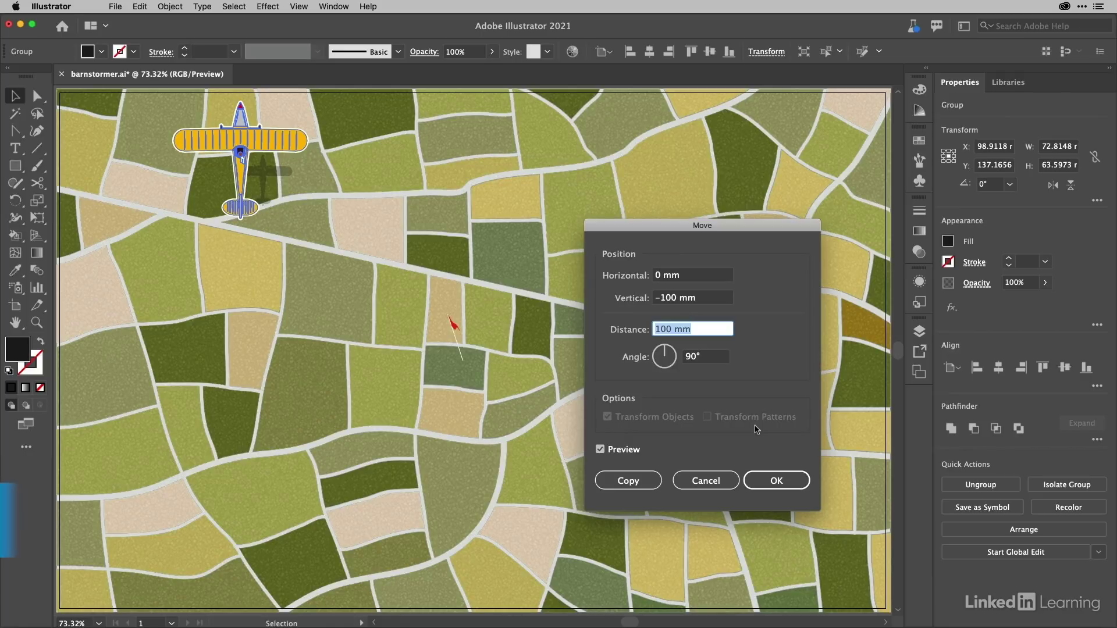
key(alt+Return)
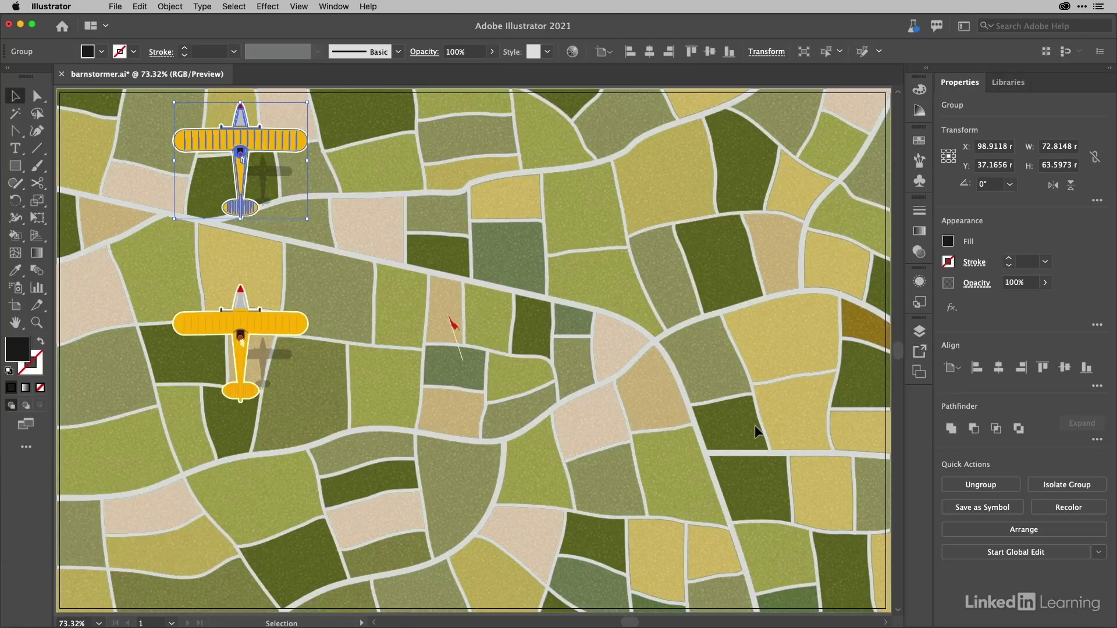
- Delete the copied plane, reselect the original biplane and switch to the Scale tool
key(Delete)
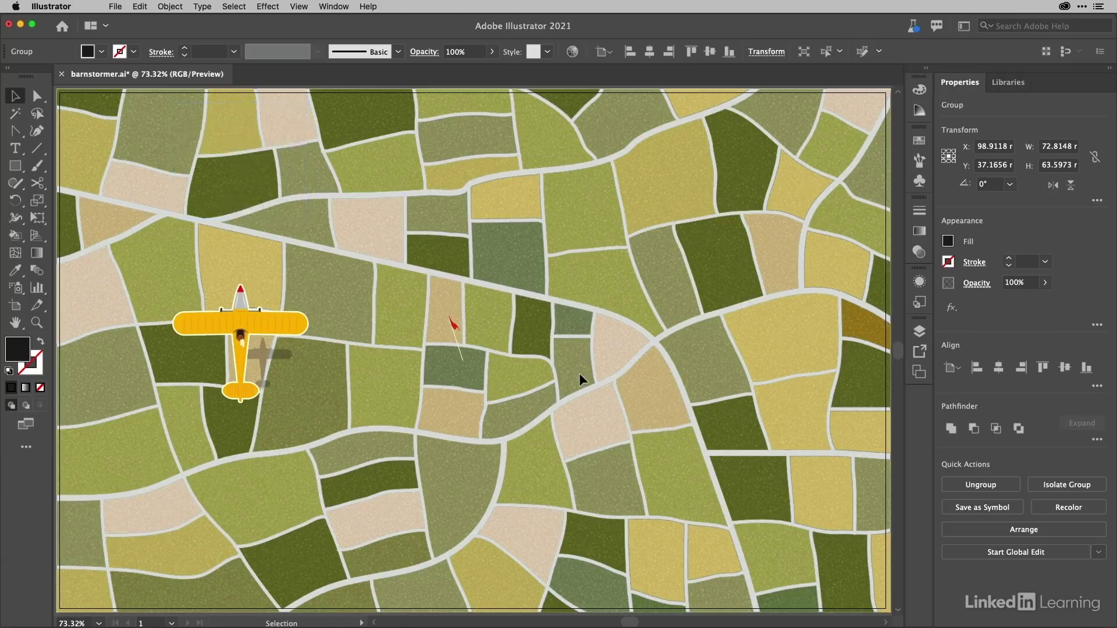
click(256, 322)
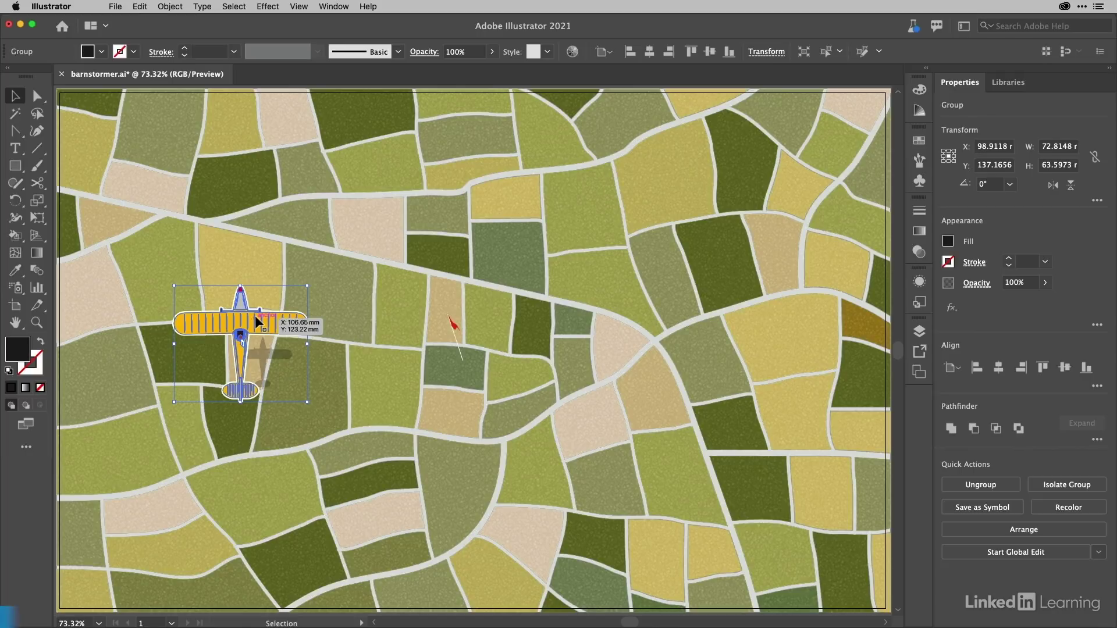
key(s)
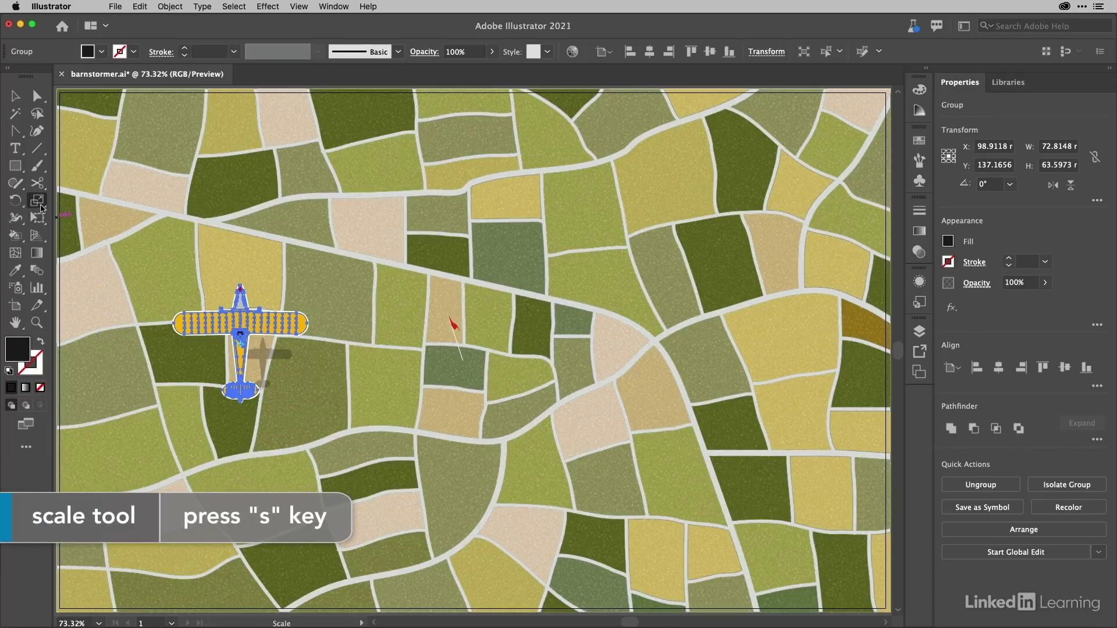
- Tear off the Scale, Shear and Reshape tools as a floating panel over the zoomed-in canvas
click(41, 205)
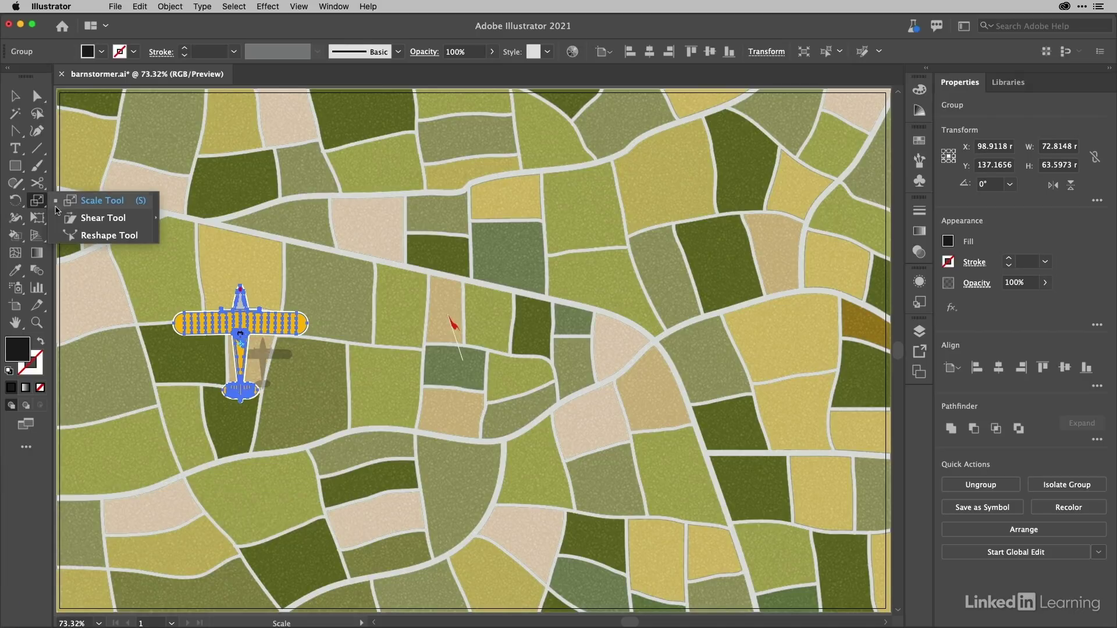
click(156, 217)
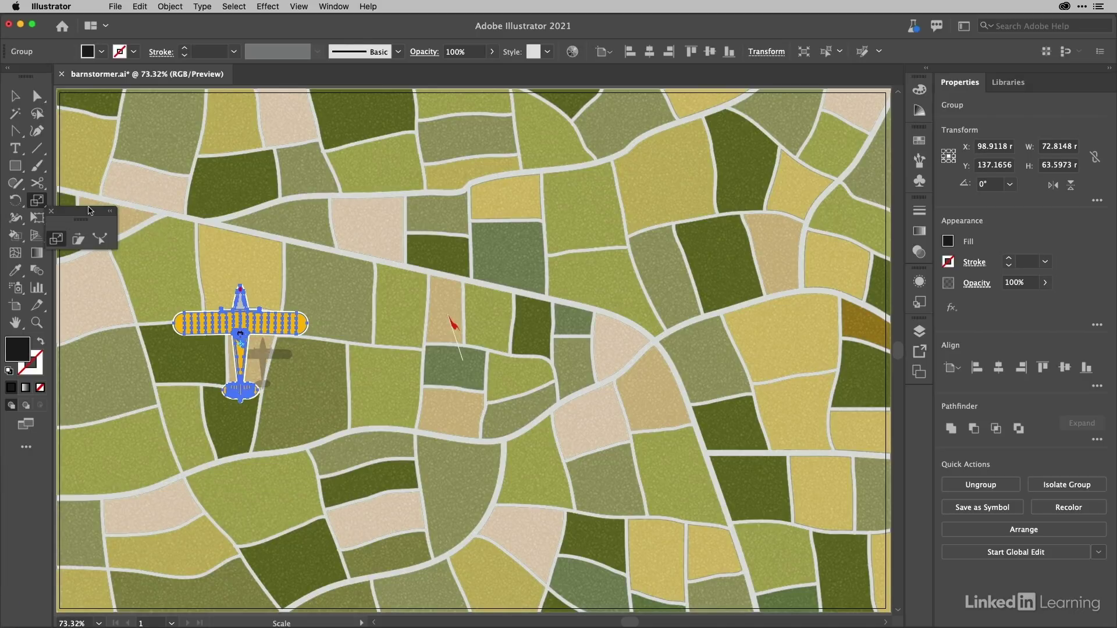
drag(89, 212, 650, 203)
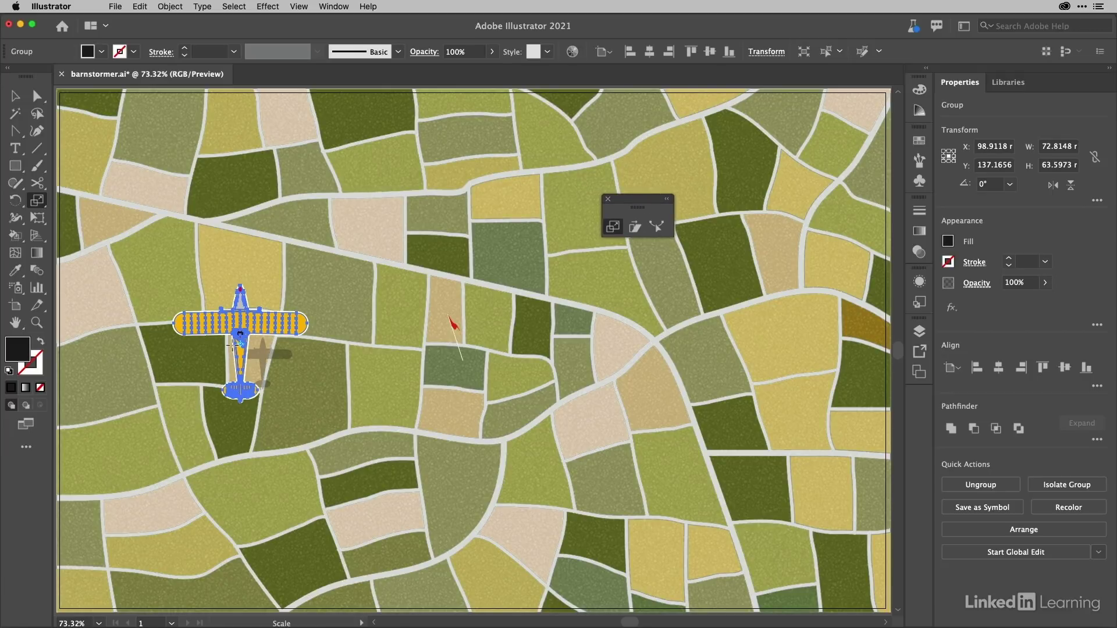
key(super+plus)
key(super+plus)
key(super+plus)
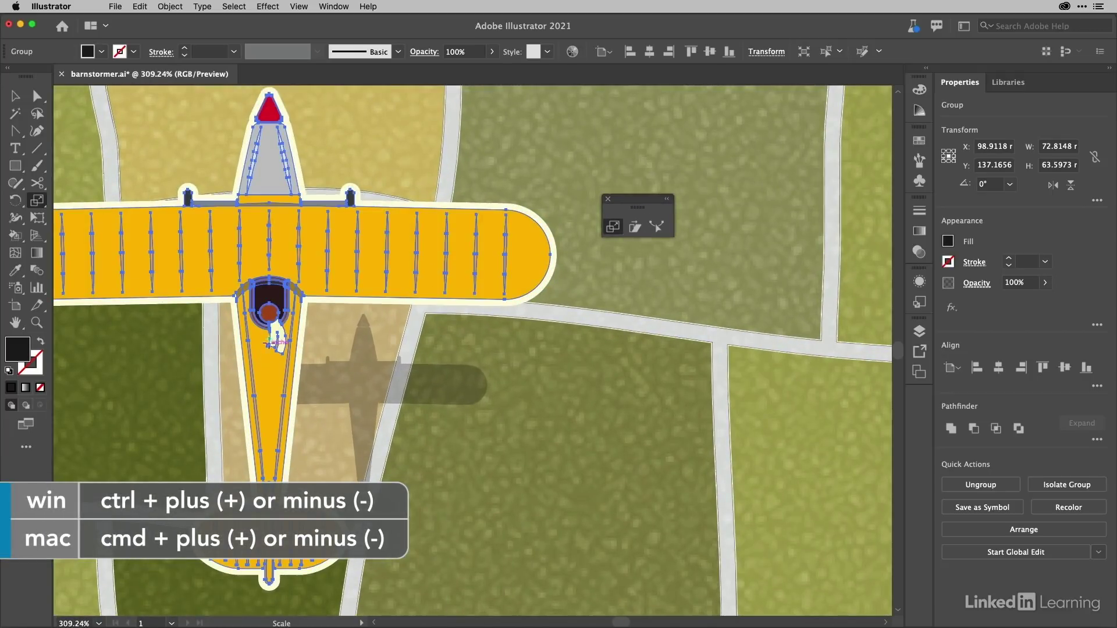
key(super+minus)
key(super+minus)
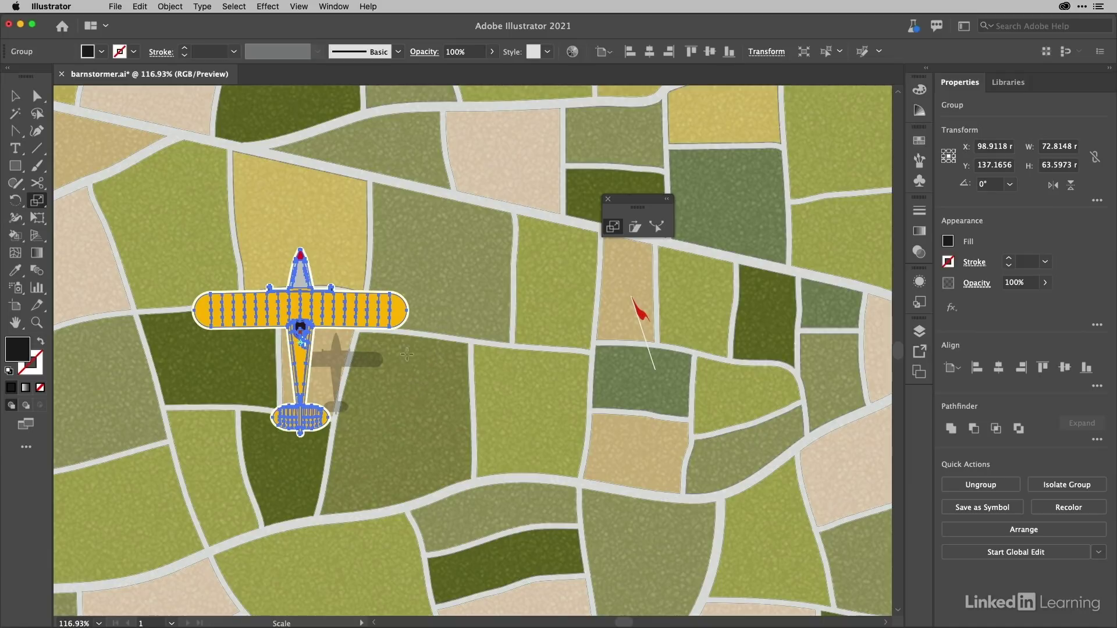
drag(408, 354, 447, 368)
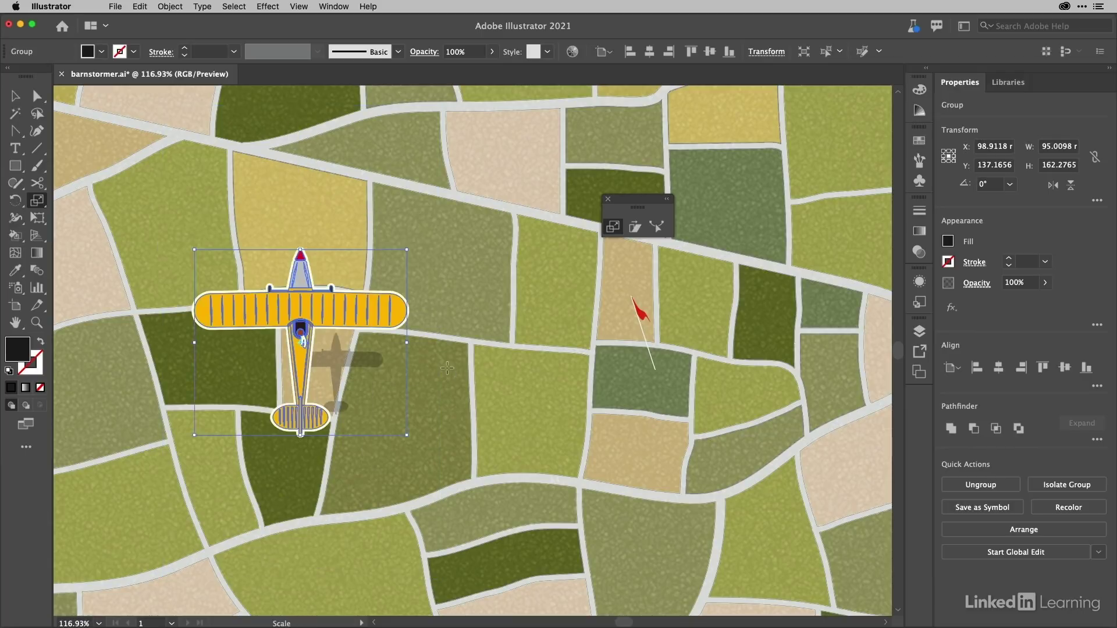
drag(463, 356, 449, 392)
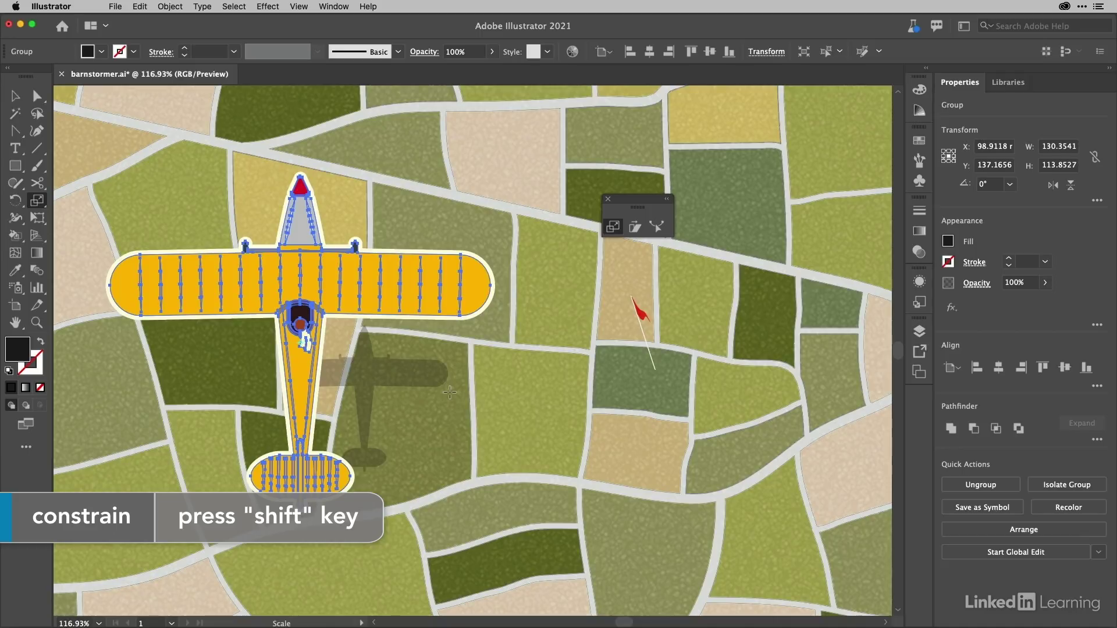
key(super+z)
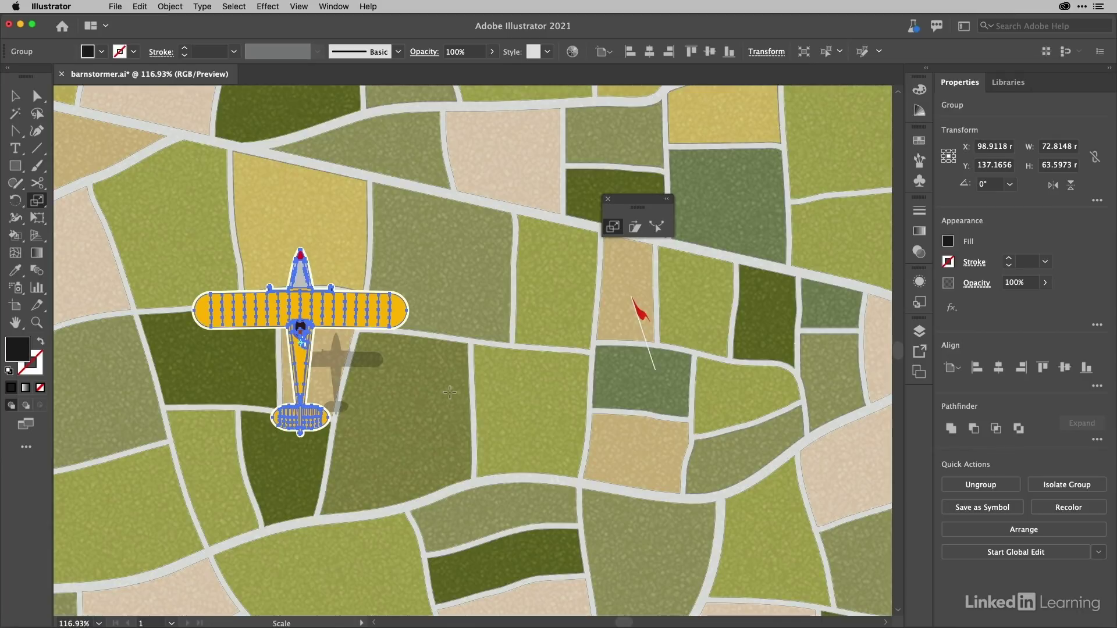
key(Return)
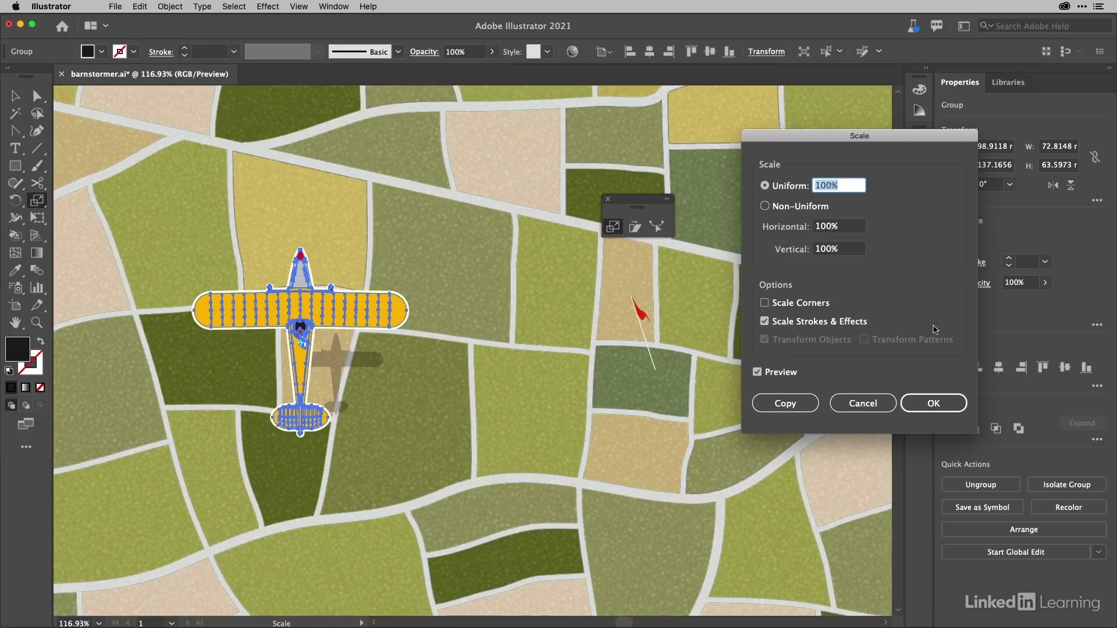
click(863, 404)
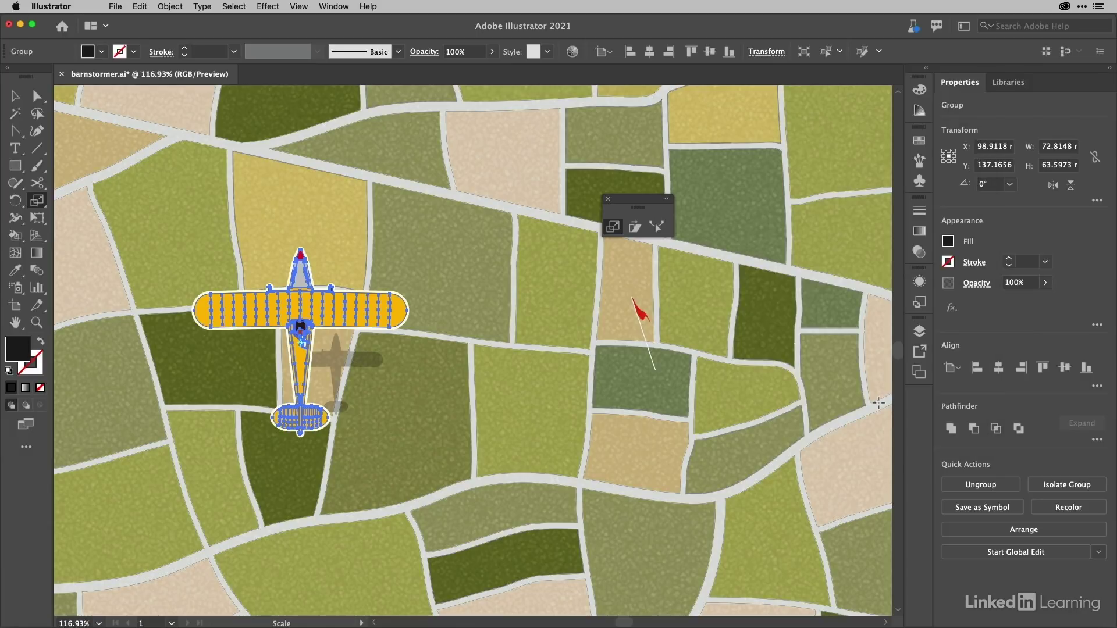
alt+click(654, 369)
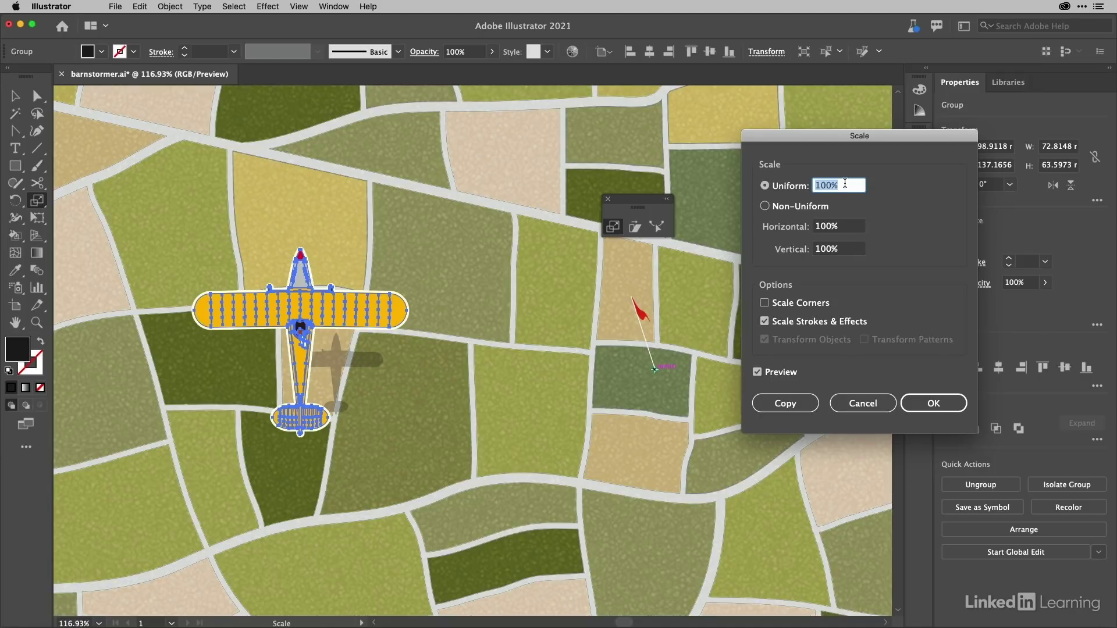
key(Down)
key(Down)
key(Down)
key(Down)
key(Down)
key(Down)
key(Down)
key(Down)
key(Down)
key(Down)
key(Down)
key(Down)
key(Down)
key(Down)
key(Down)
key(Down)
key(Down)
key(Down)
key(Down)
key(Down)
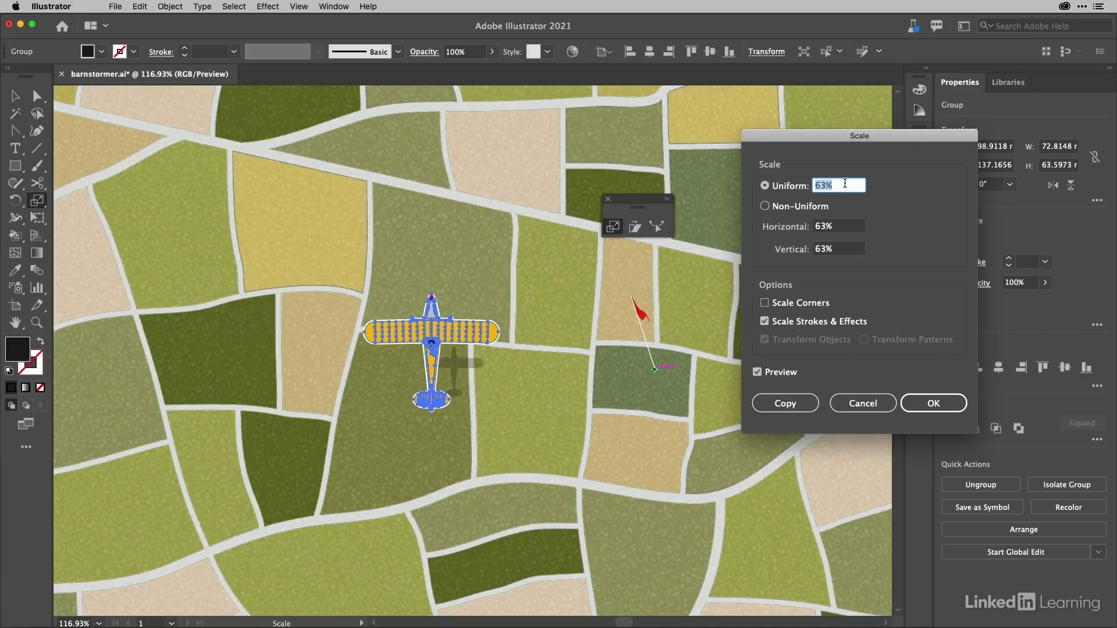
key(Down)
key(Down)
key(Down)
key(Down)
key(Down)
key(Down)
key(Down)
key(Down)
key(Down)
key(Down)
key(Down)
key(Down)
key(Down)
key(Down)
key(Down)
key(Down)
key(Down)
key(Down)
key(Down)
key(Down)
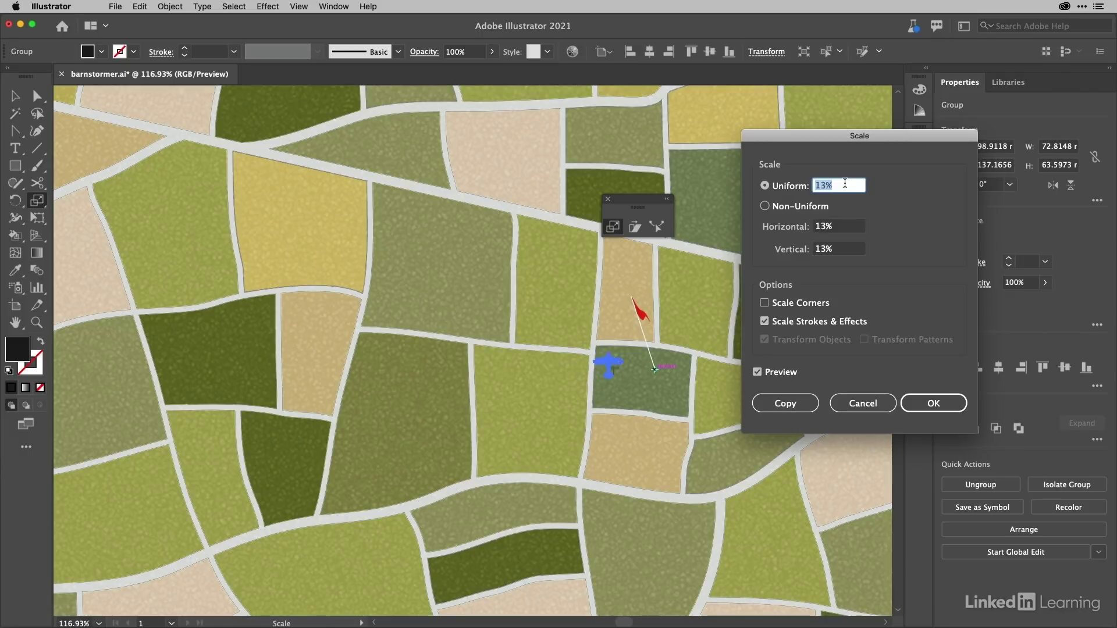
key(Down)
key(Down)
key(Down)
key(Down)
key(Down)
key(Down)
key(Down)
key(Down)
key(Down)
key(Up)
key(Up)
key(Up)
key(Up)
key(Up)
key(Up)
key(Up)
key(Up)
key(Up)
key(Up)
key(Up)
key(Up)
key(Up)
key(Up)
key(Up)
key(Up)
key(Up)
key(Up)
key(Up)
key(Up)
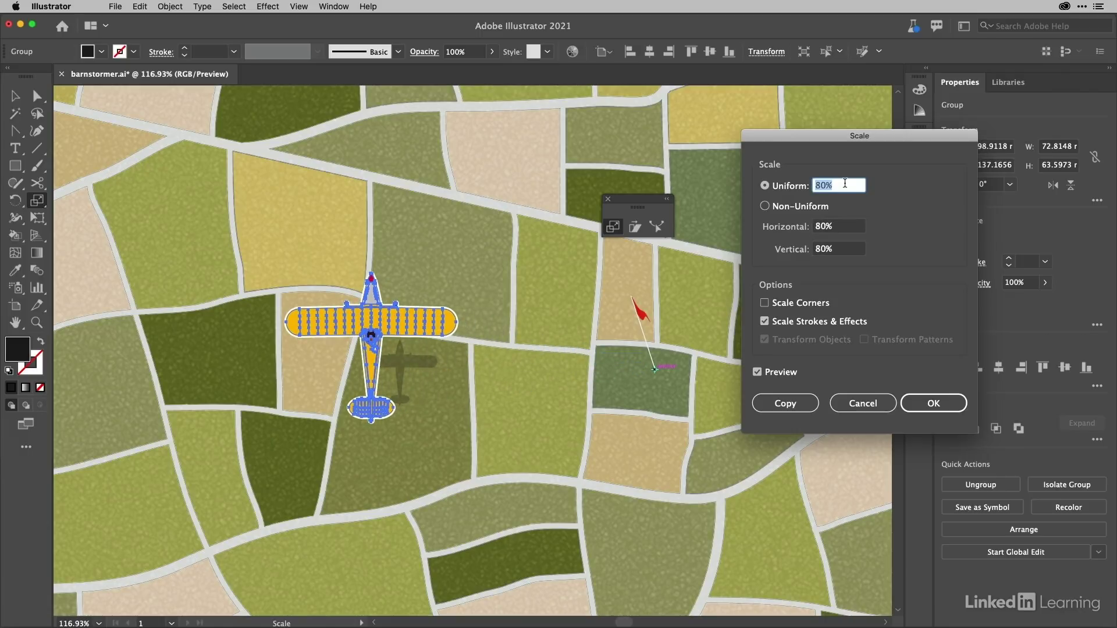
key(Escape)
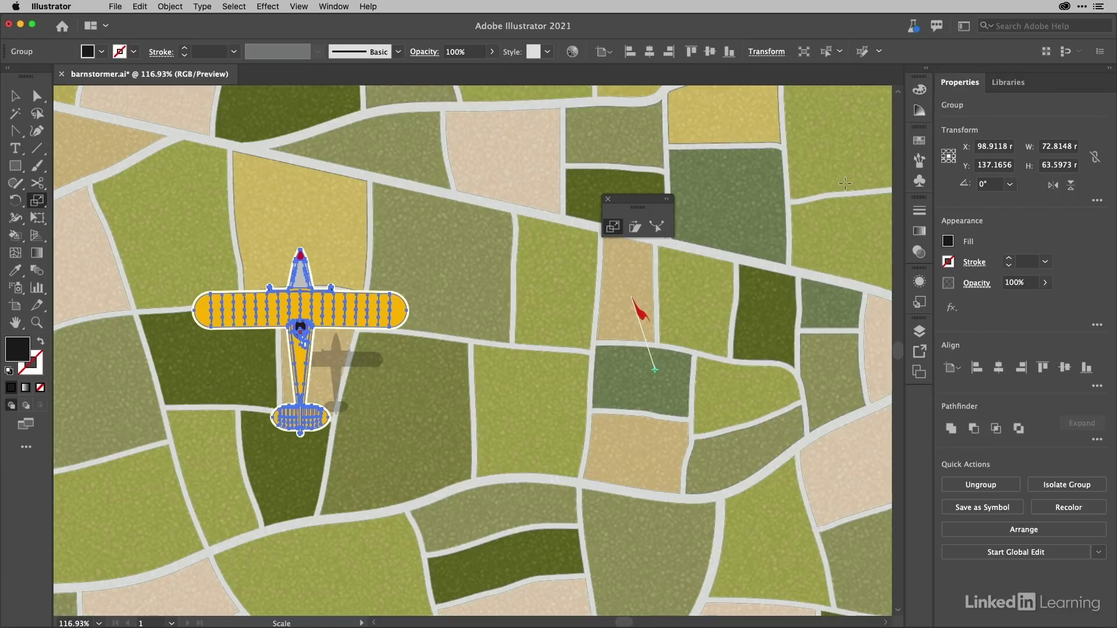
click(634, 226)
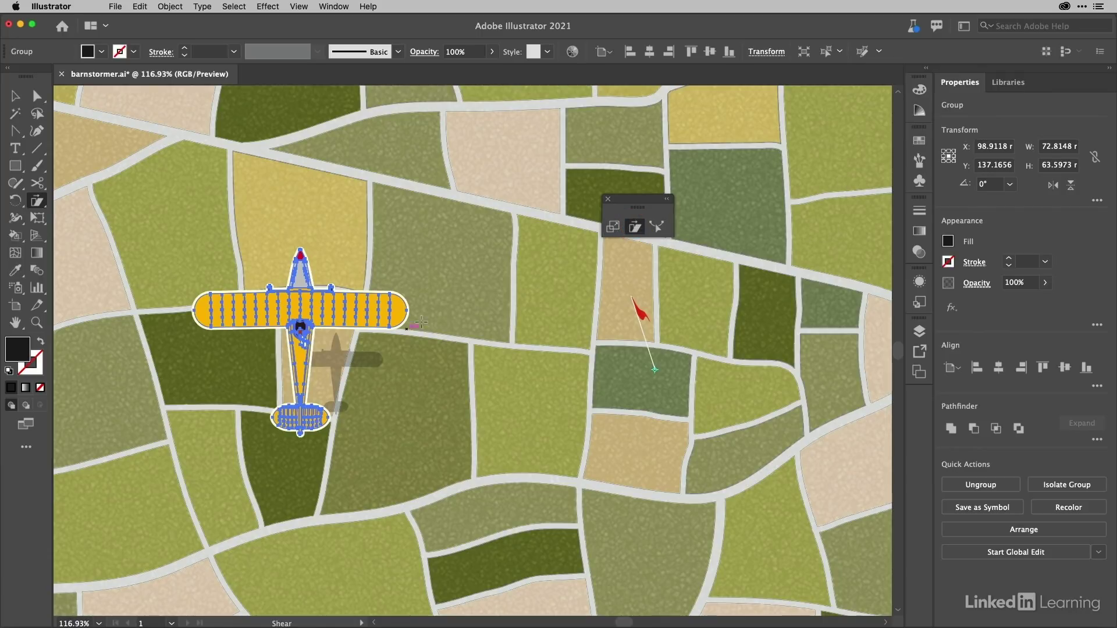
alt+click(533, 330)
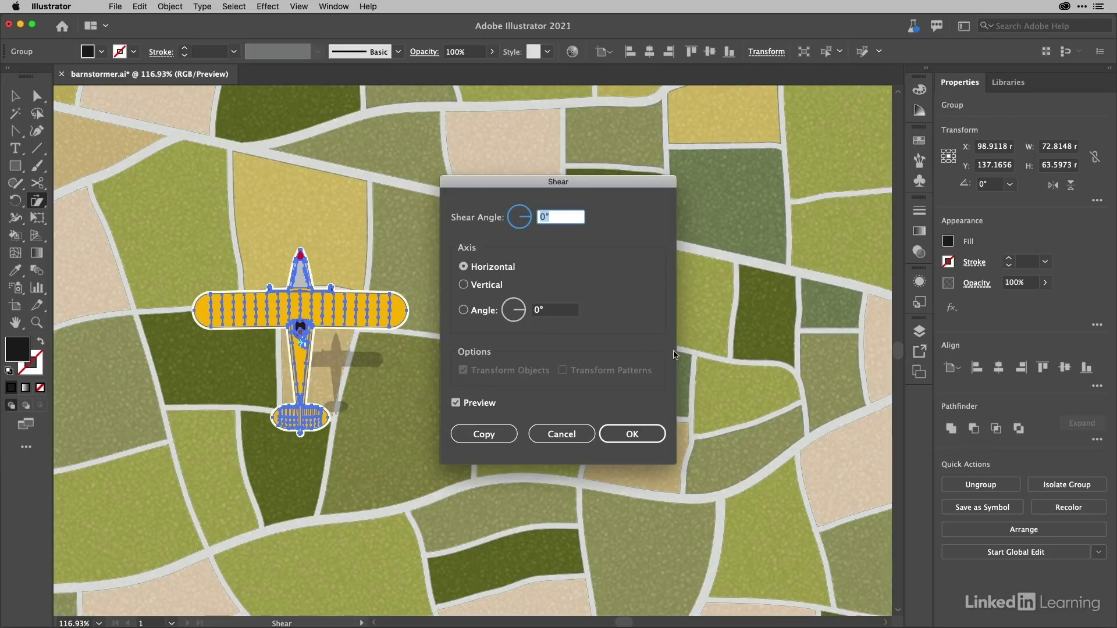
drag(657, 172, 899, 179)
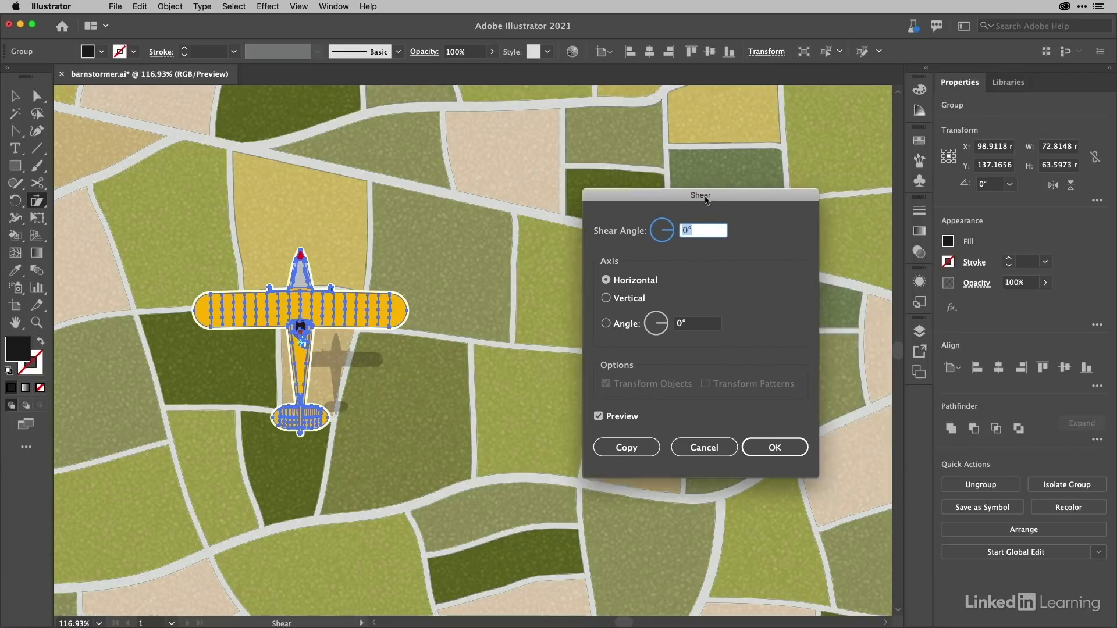
drag(706, 200, 662, 213)
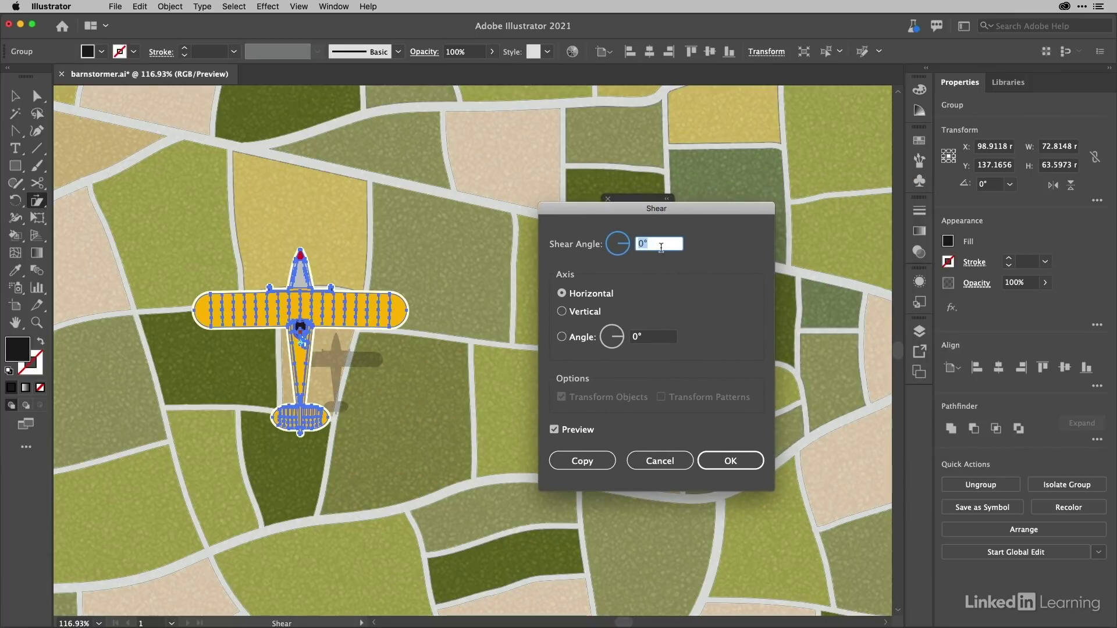
key(shift+Up)
key(shift+Up)
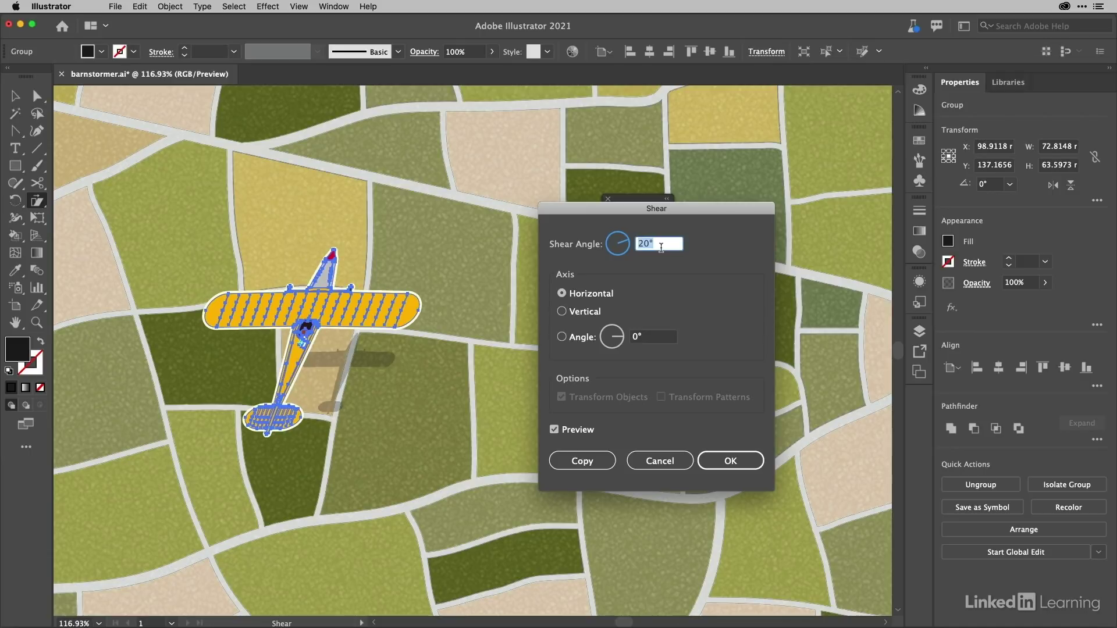
click(586, 313)
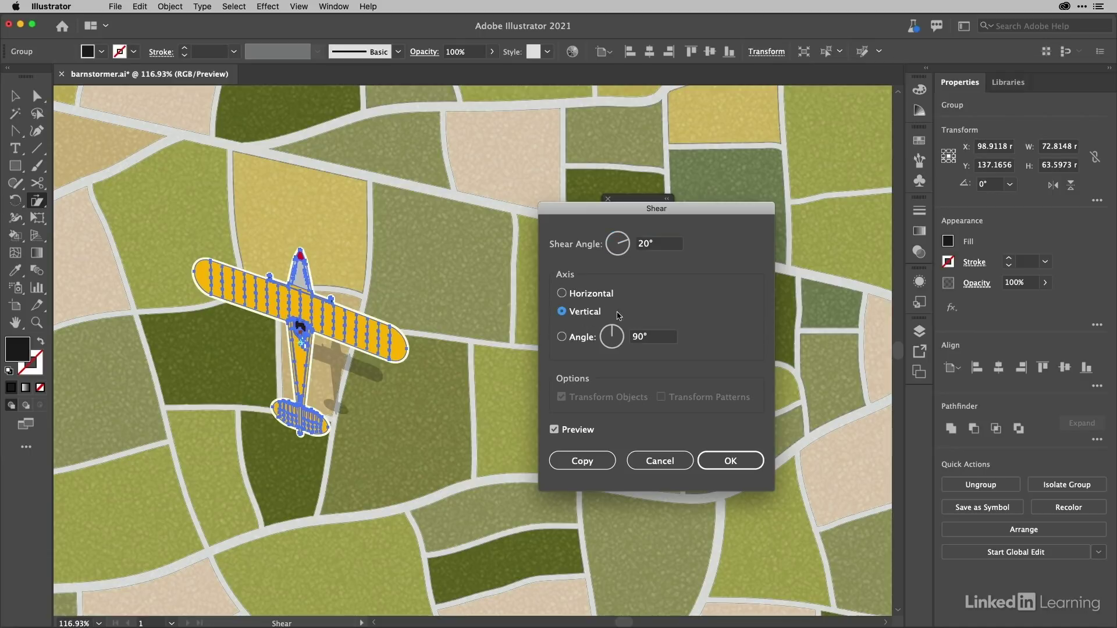
click(658, 339)
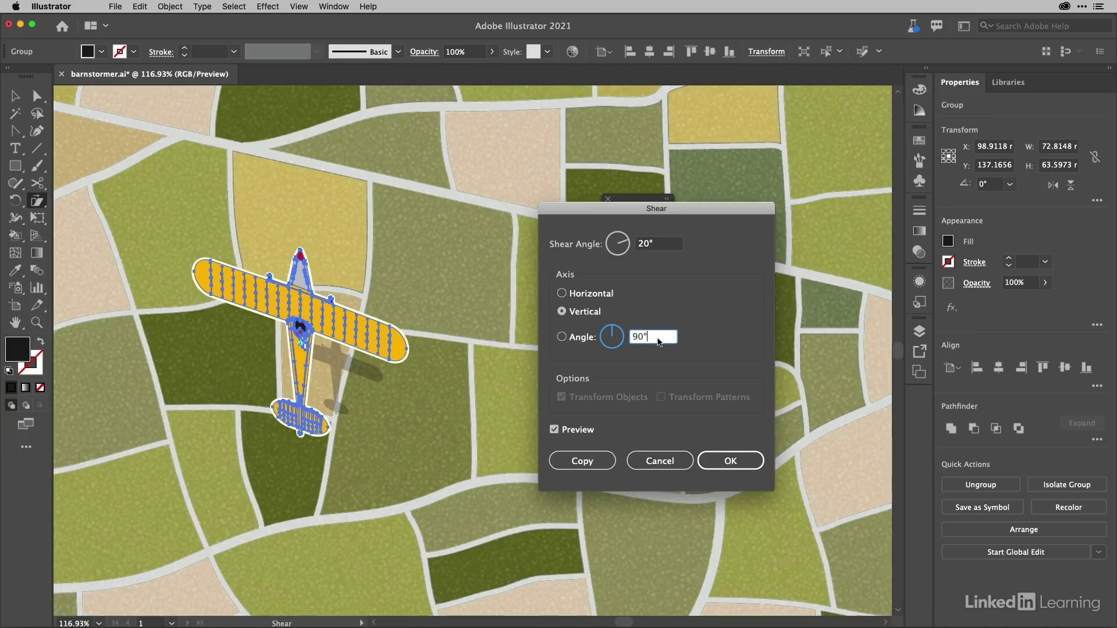
key(Up)
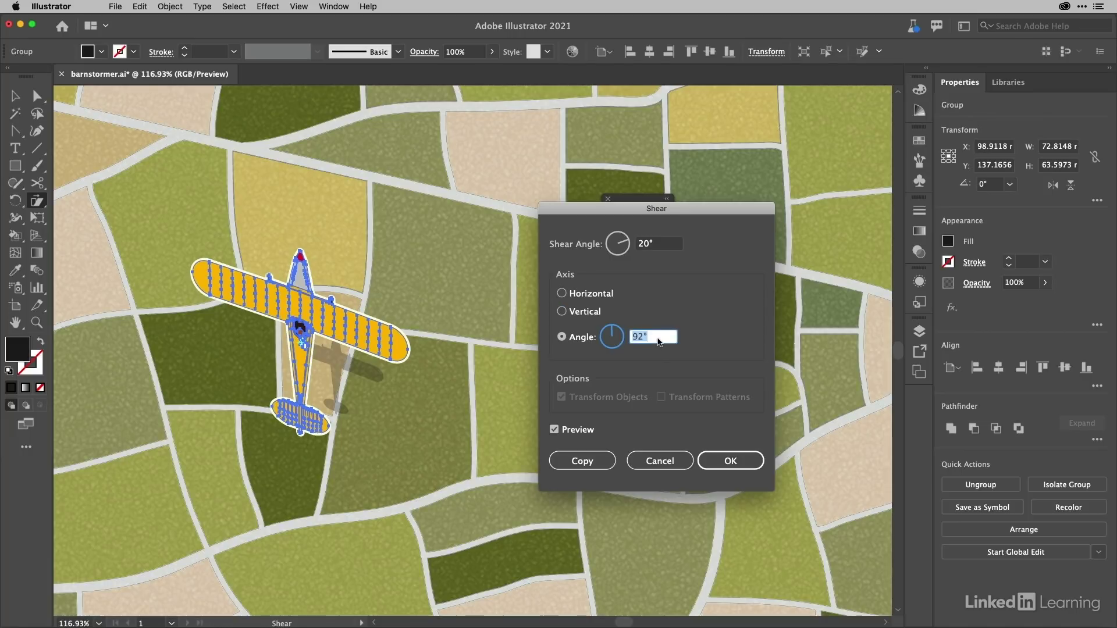
key(Down)
key(Down)
key(Down)
key(Down)
key(Down)
key(Down)
key(Down)
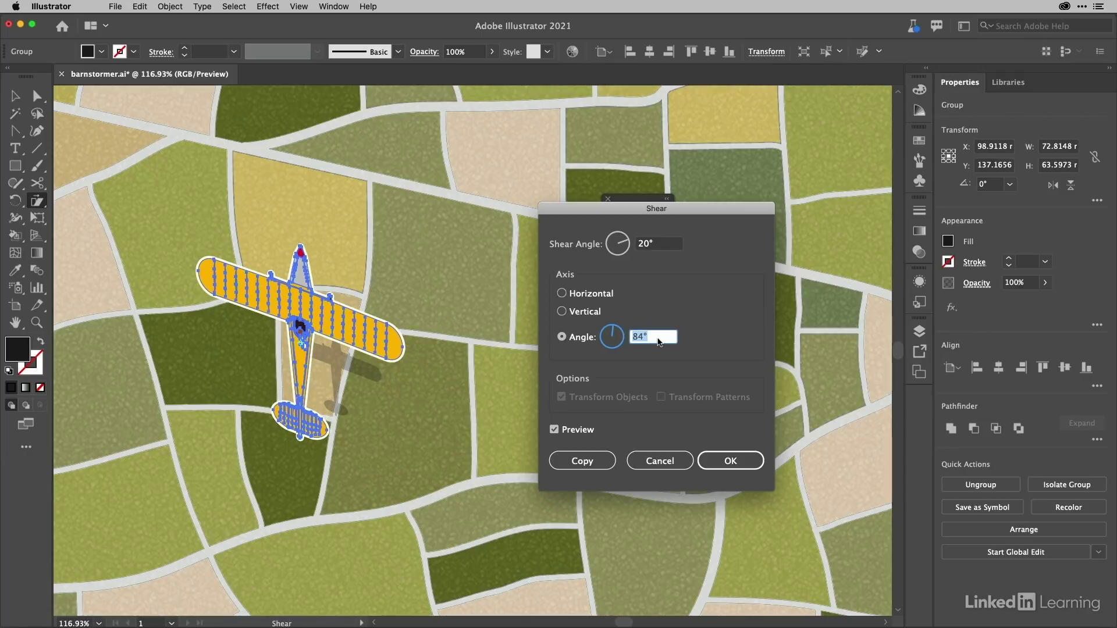
key(Escape)
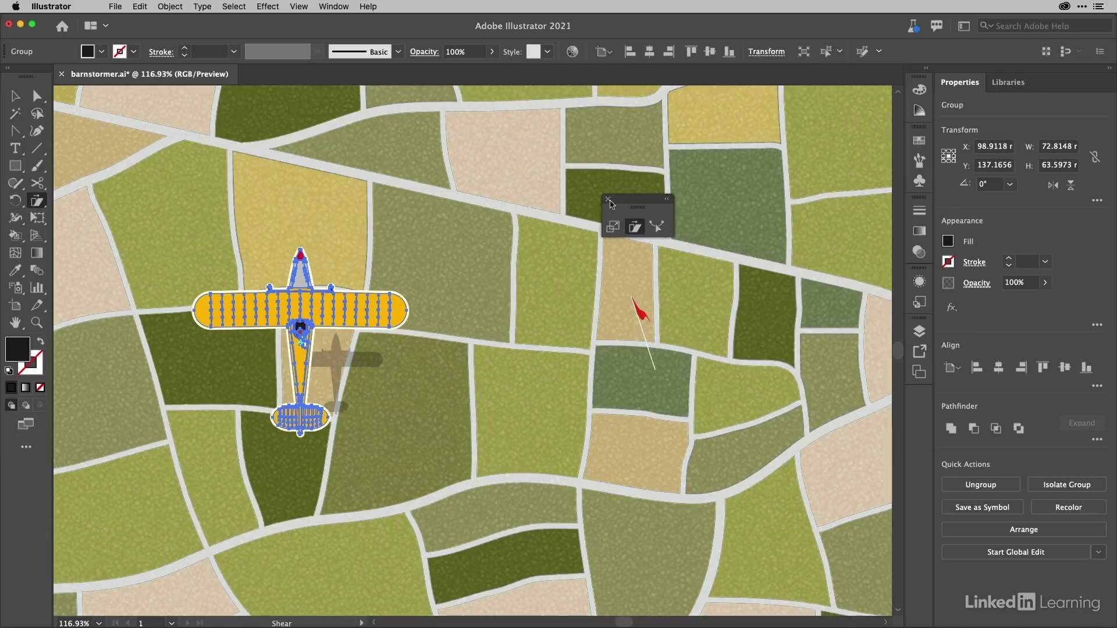
- Close the shear panel, float the Rotate/Reflect tools, and rotate the biplane to about 349°
click(609, 200)
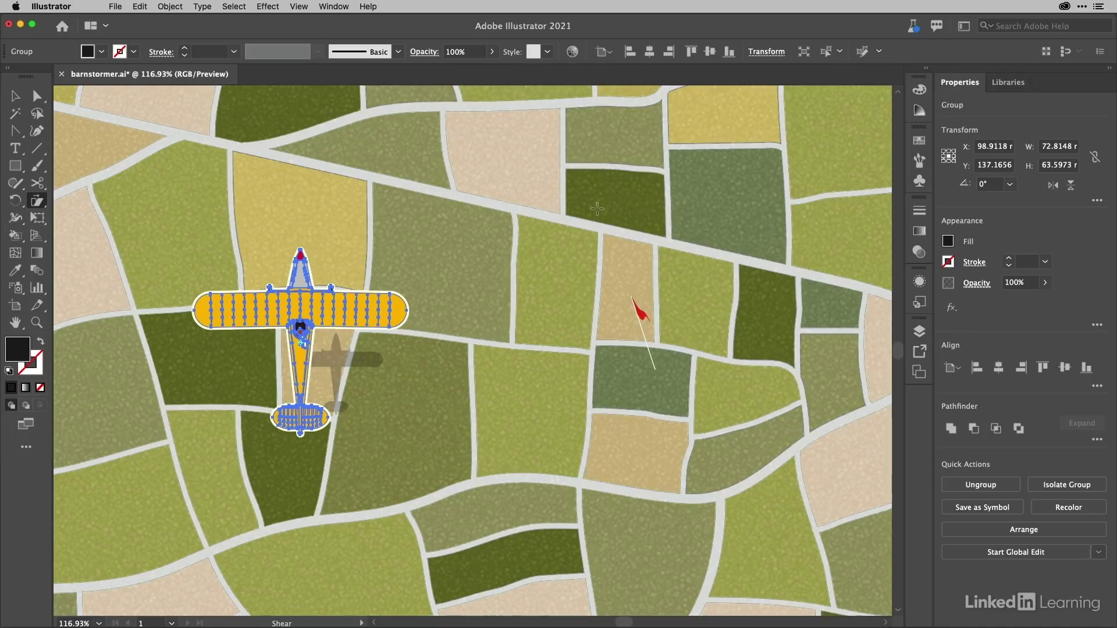
key(r)
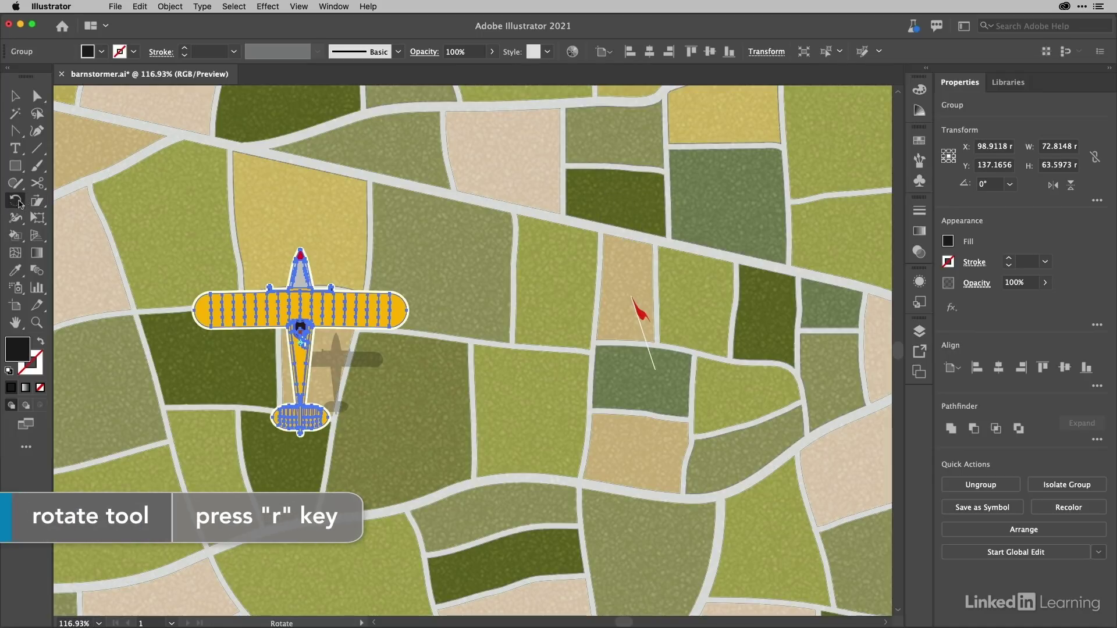
click(17, 202)
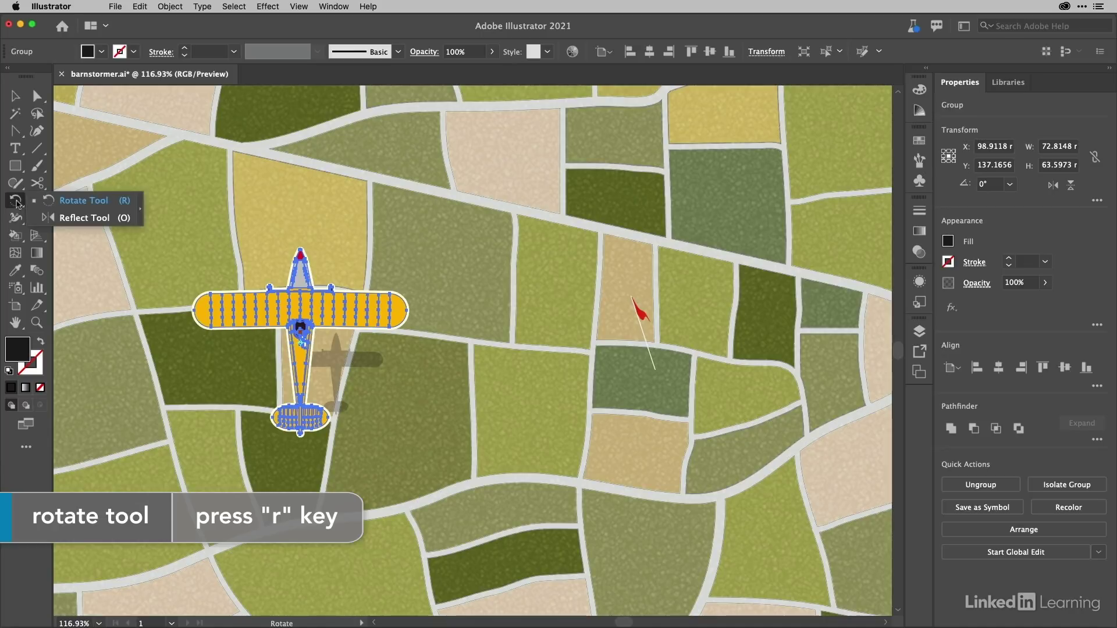
click(142, 207)
drag(58, 201, 579, 166)
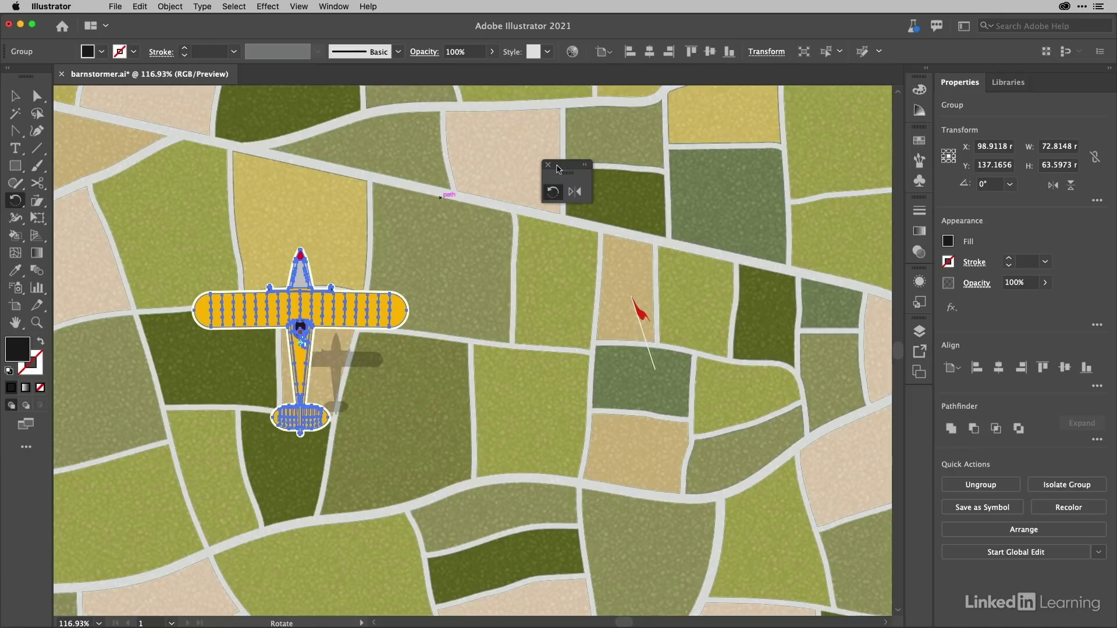
drag(460, 295, 430, 339)
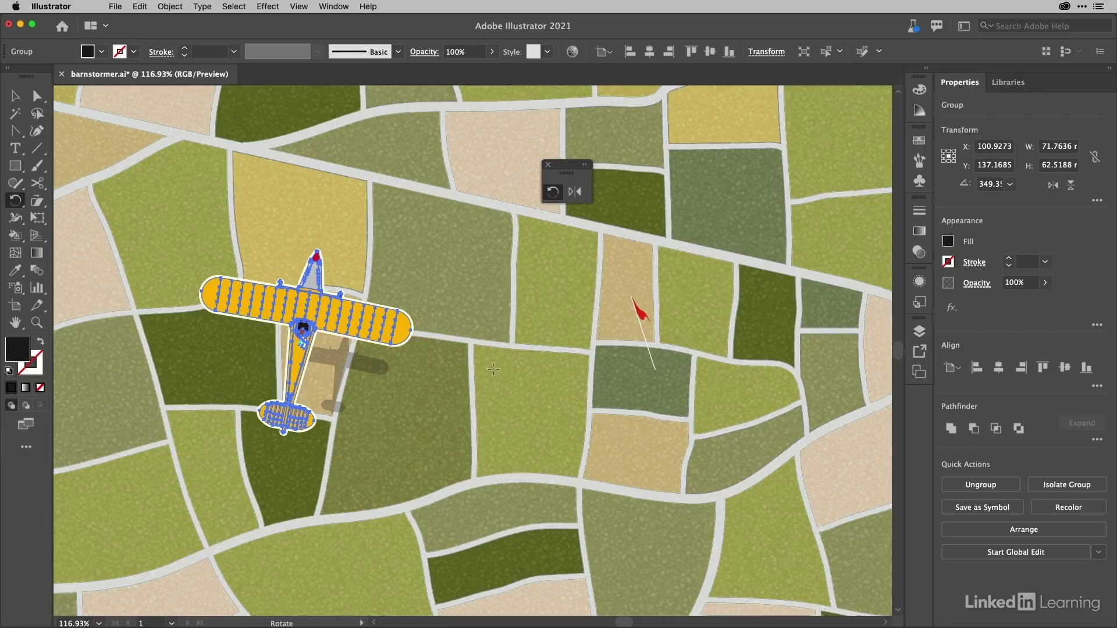
alt+click(493, 369)
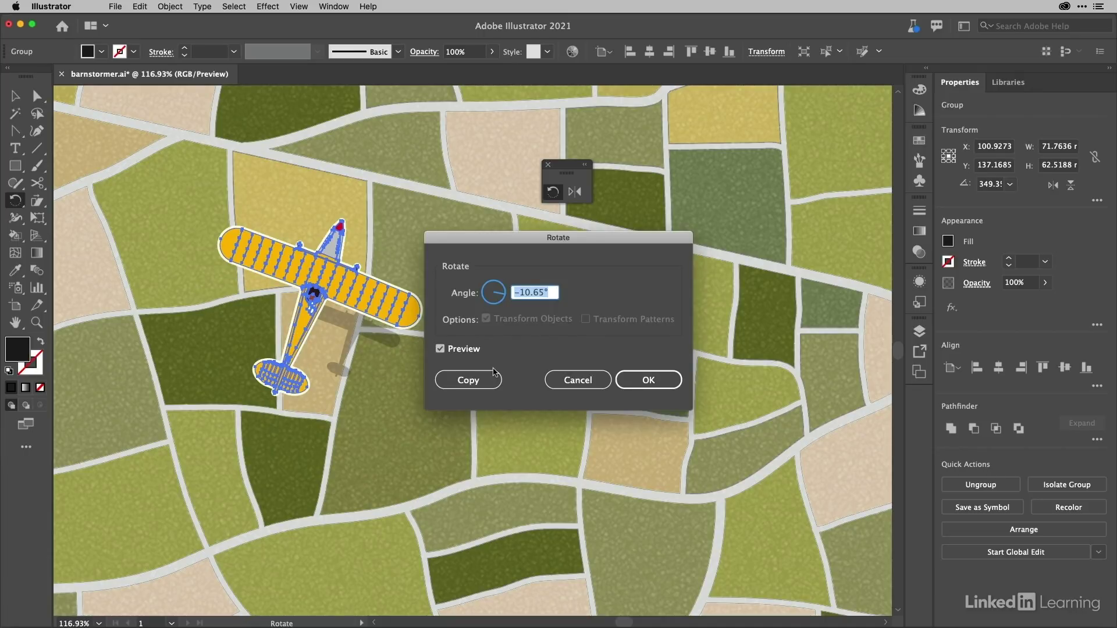
drag(589, 239, 671, 238)
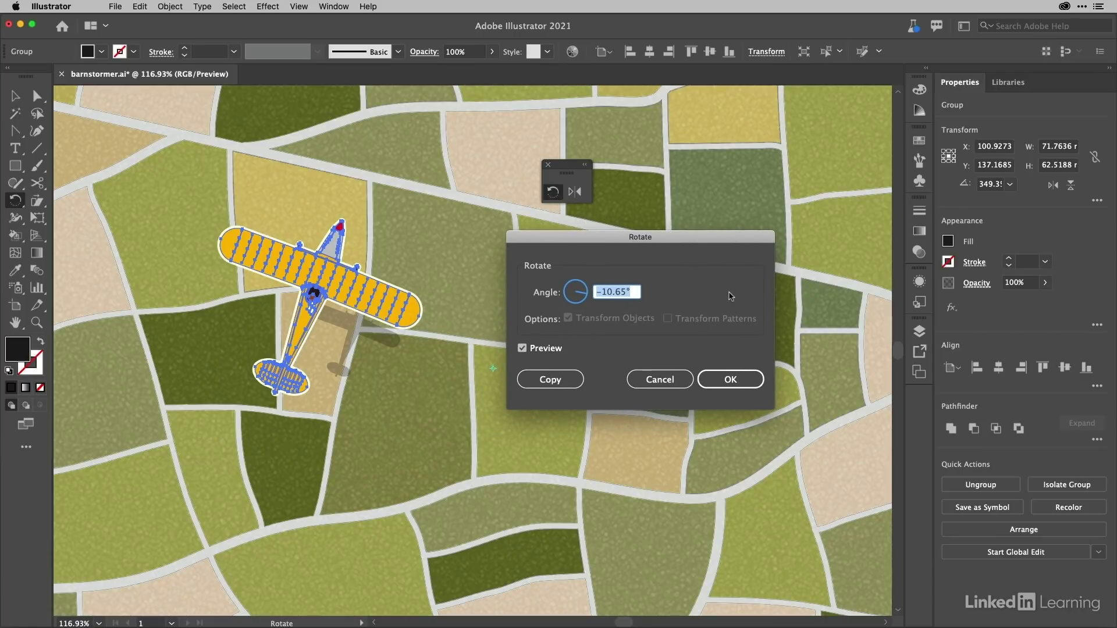
text(-20)
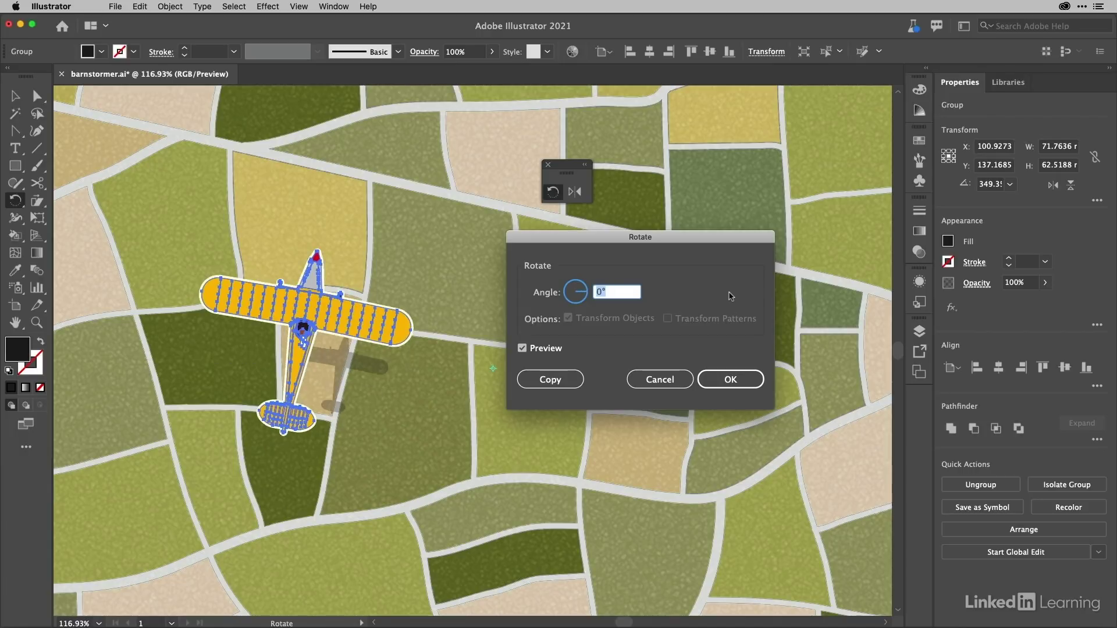
key(Tab)
text(-10)
key(Tab)
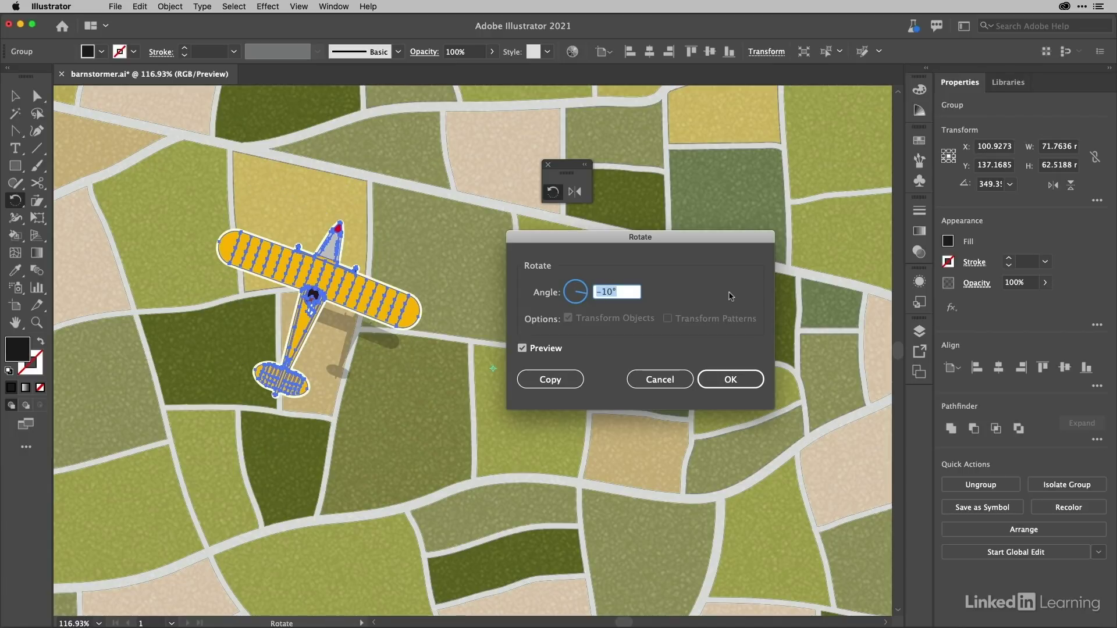
key(Escape)
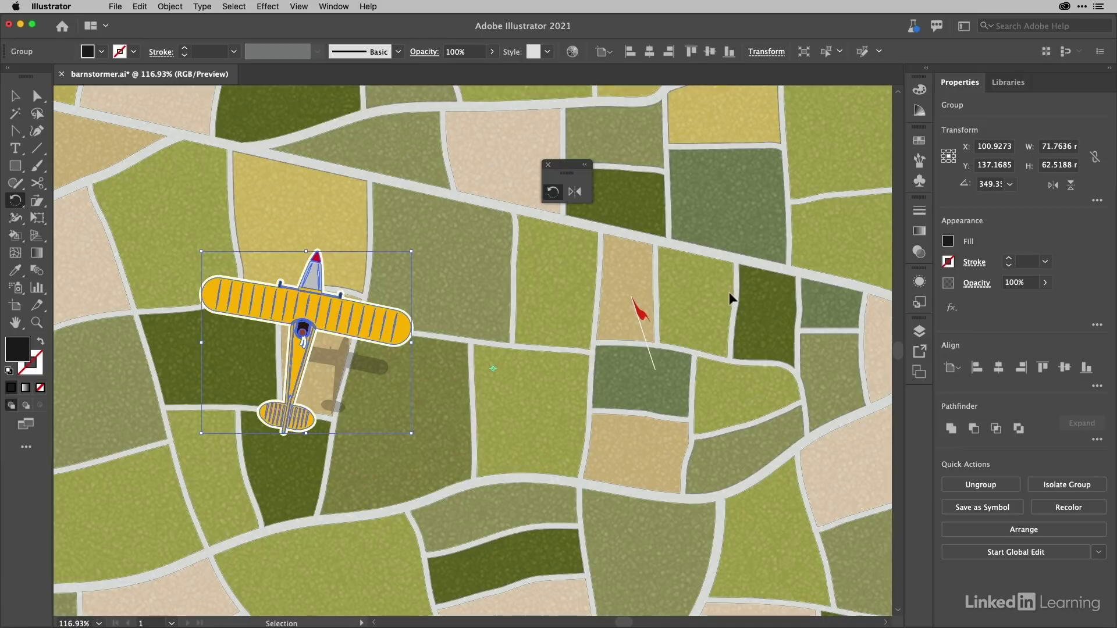
key(super+z)
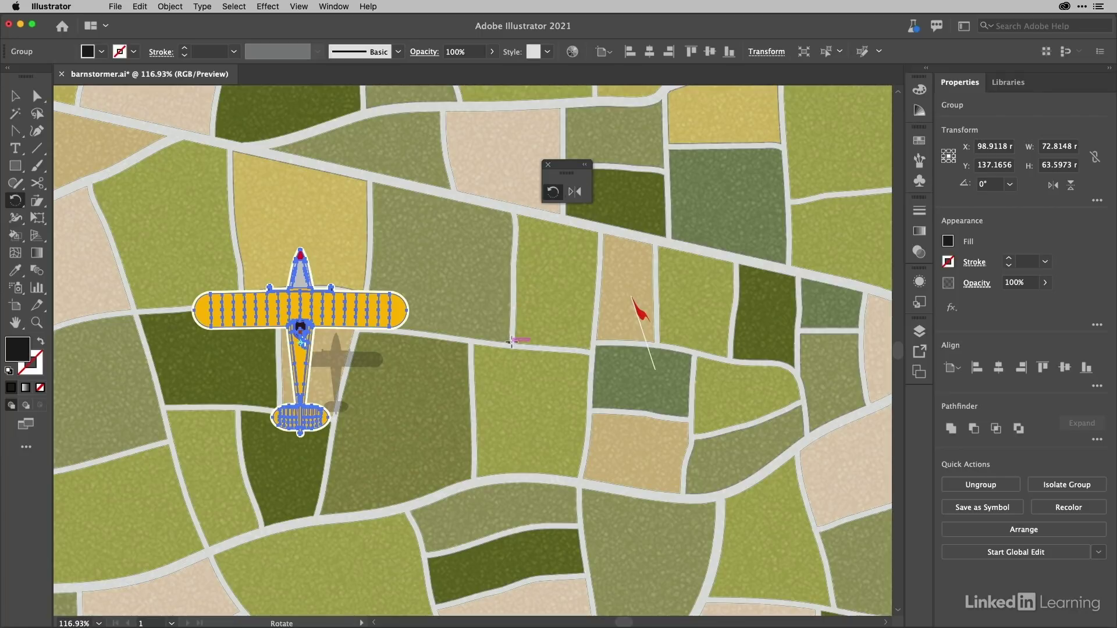
- Make a vertically reflected copy of the biplane, mirrored around a point near the red flag
click(576, 192)
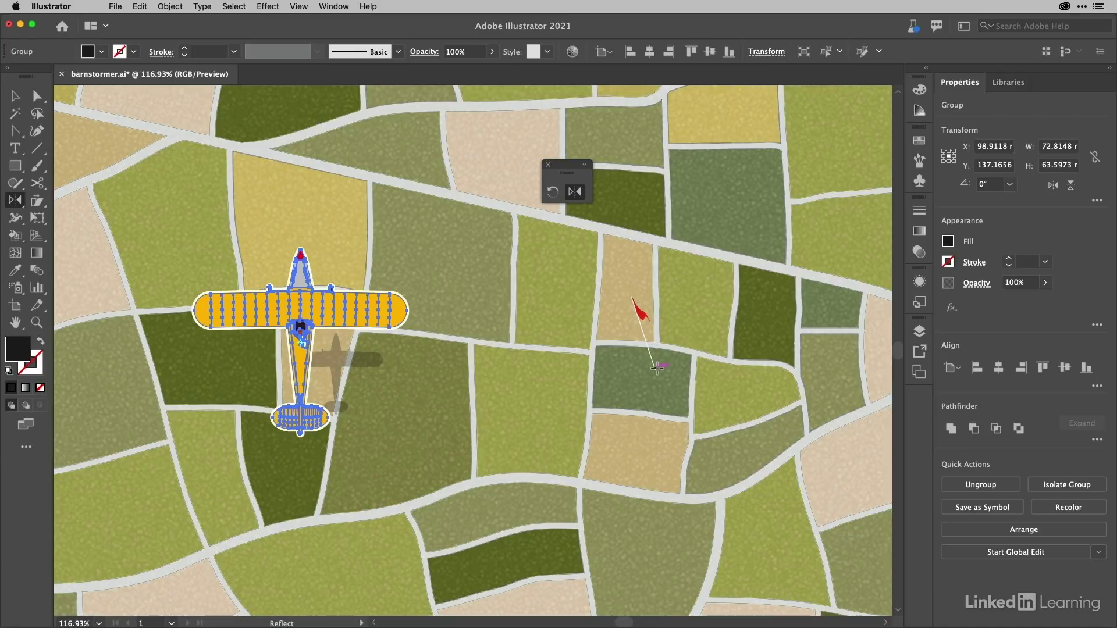
alt+click(656, 367)
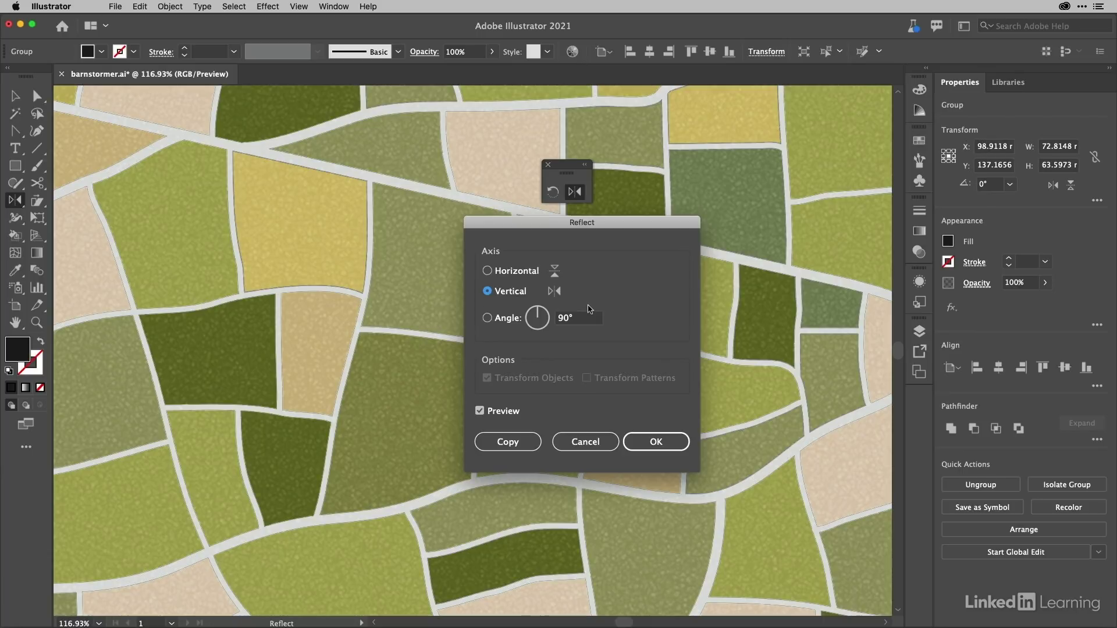
key(Return)
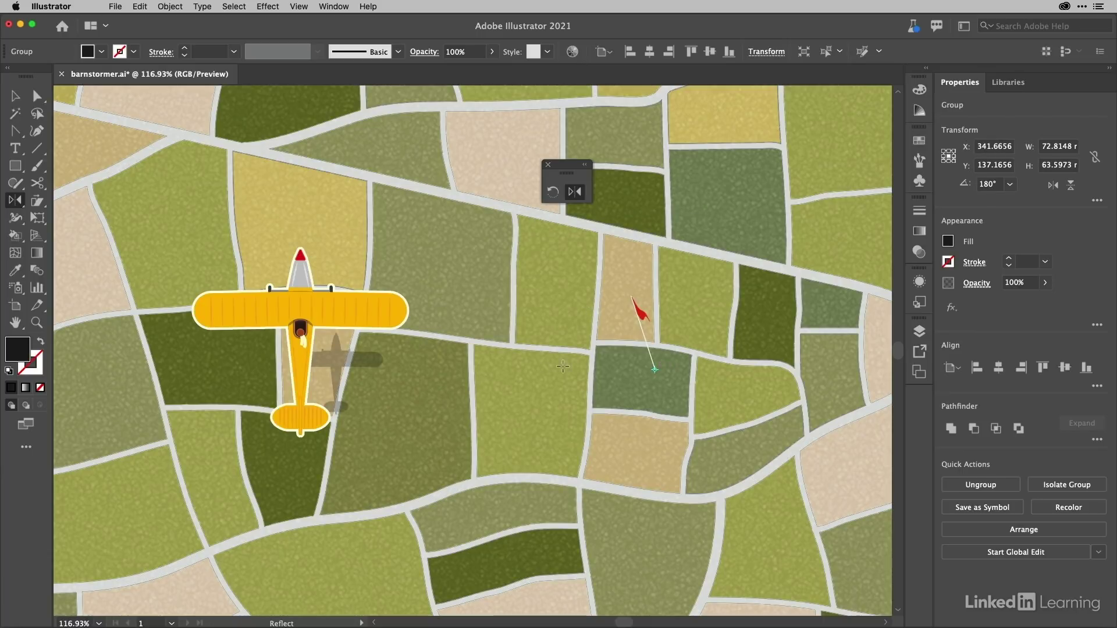
scroll(561, 367, down, 3)
scroll(562, 367, down, 2)
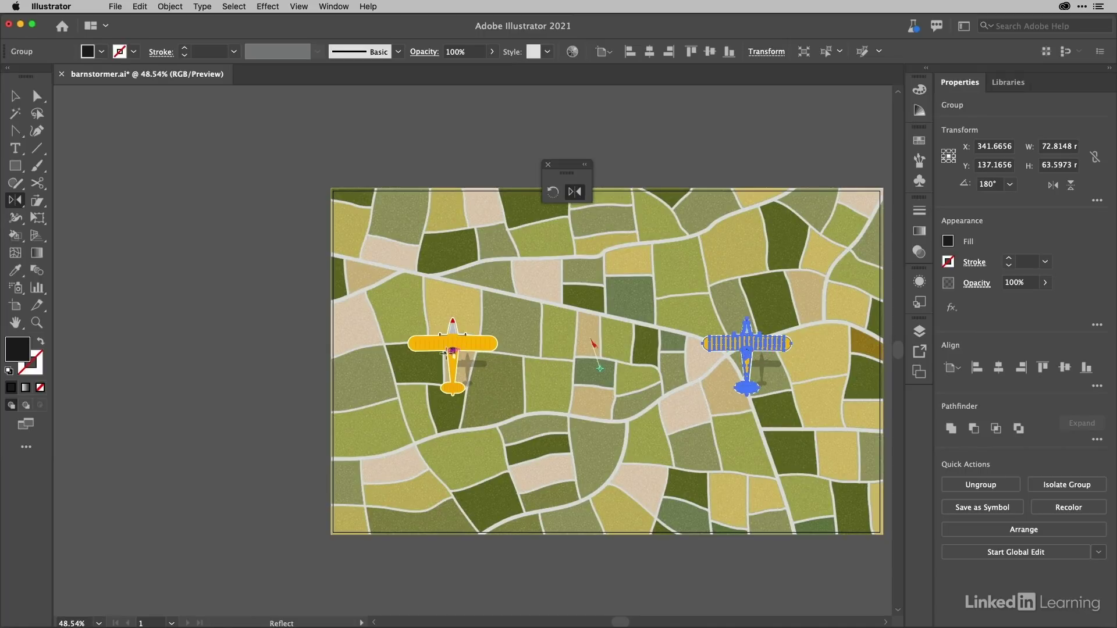
scroll(444, 353, up, 1)
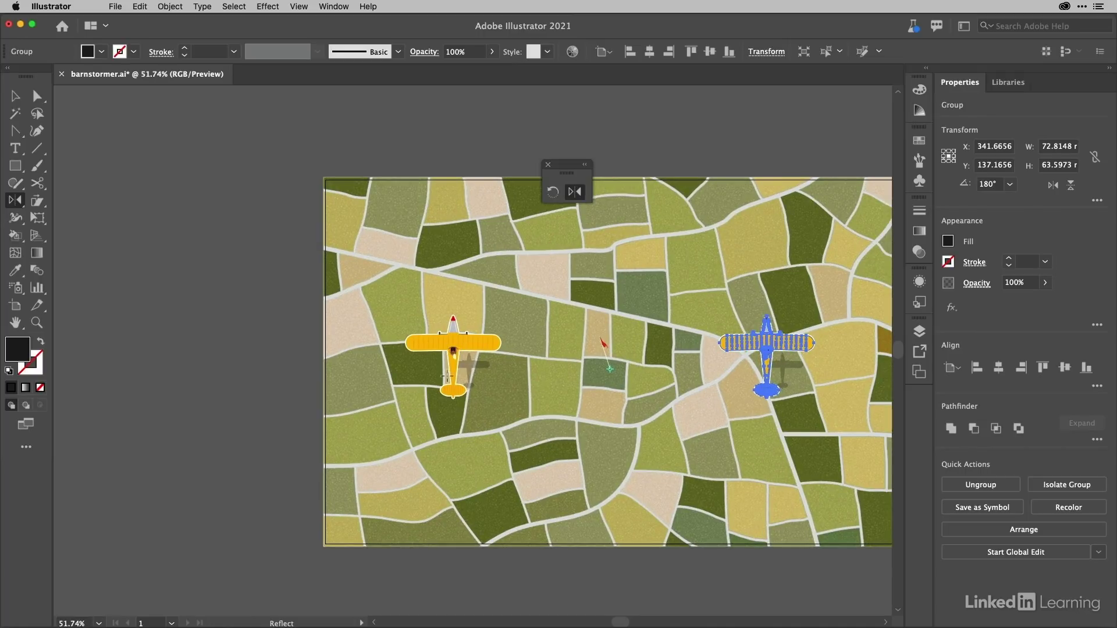
scroll(446, 375, up, 10)
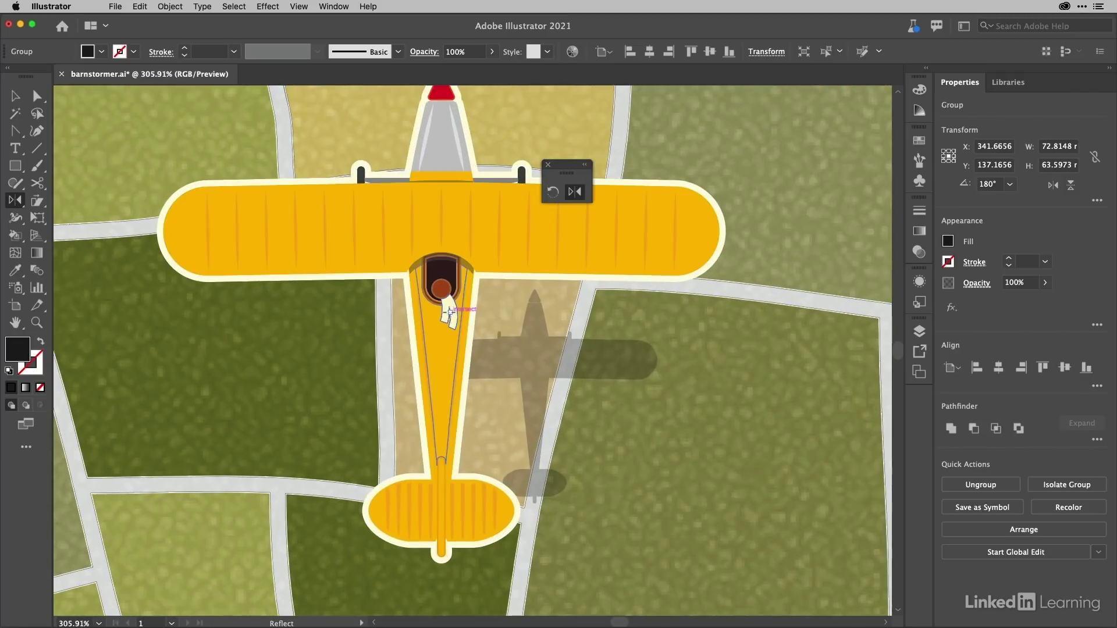
scroll(701, 320, right, 5)
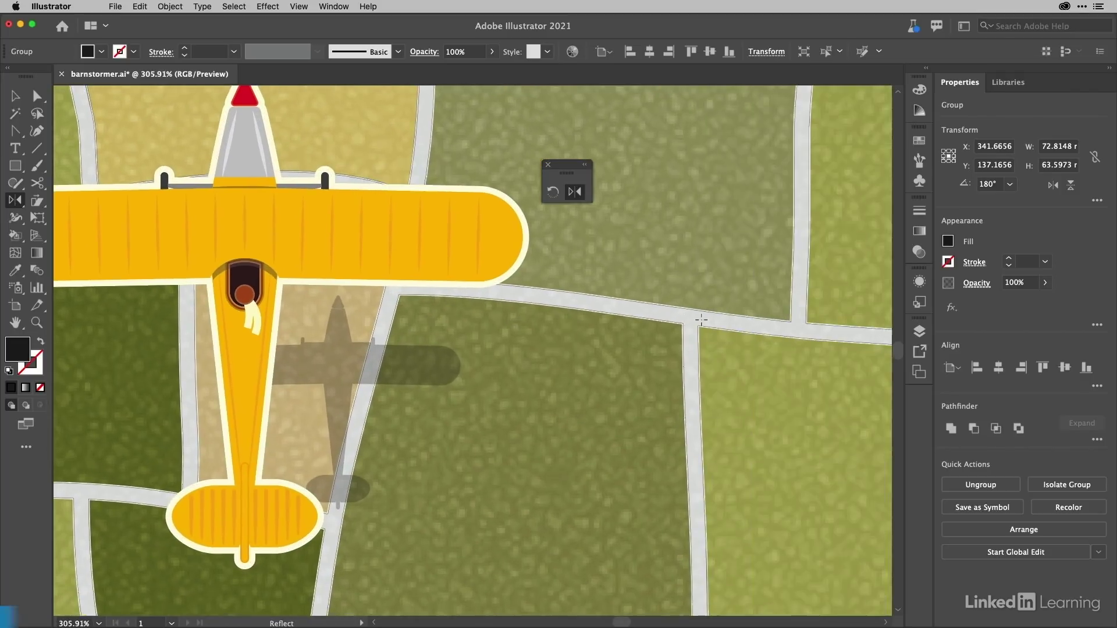
scroll(701, 319, right, 20)
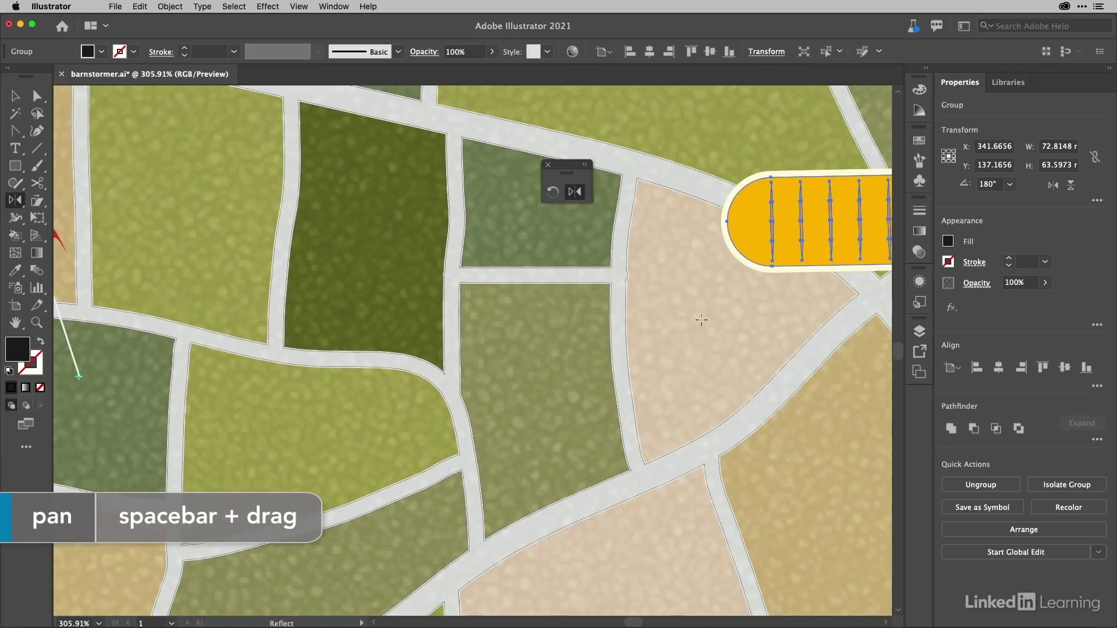
scroll(701, 319, right, 8)
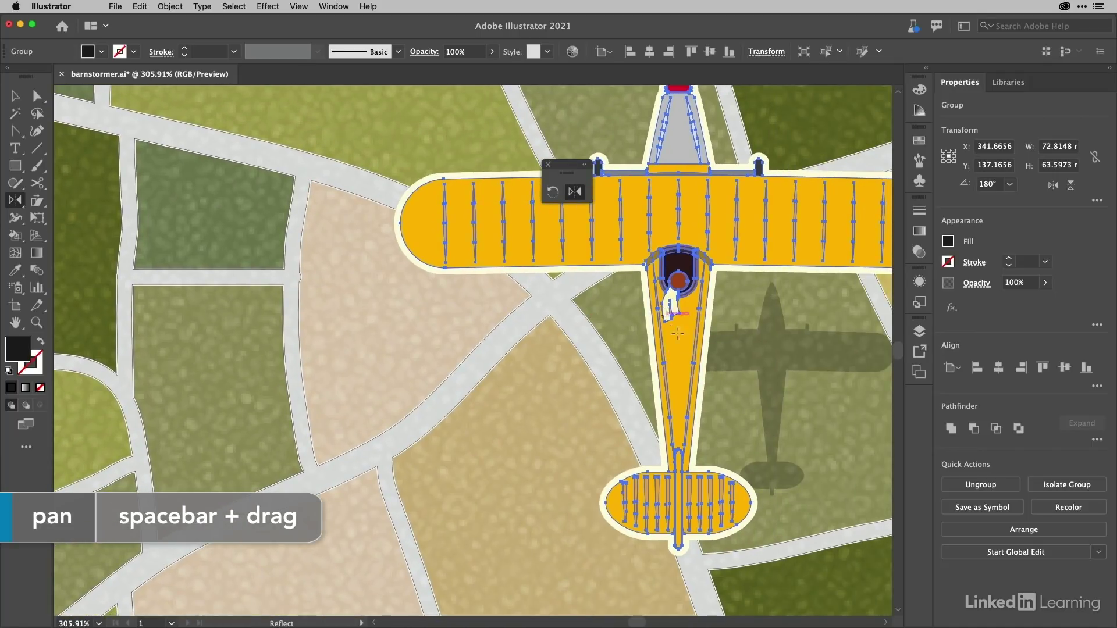